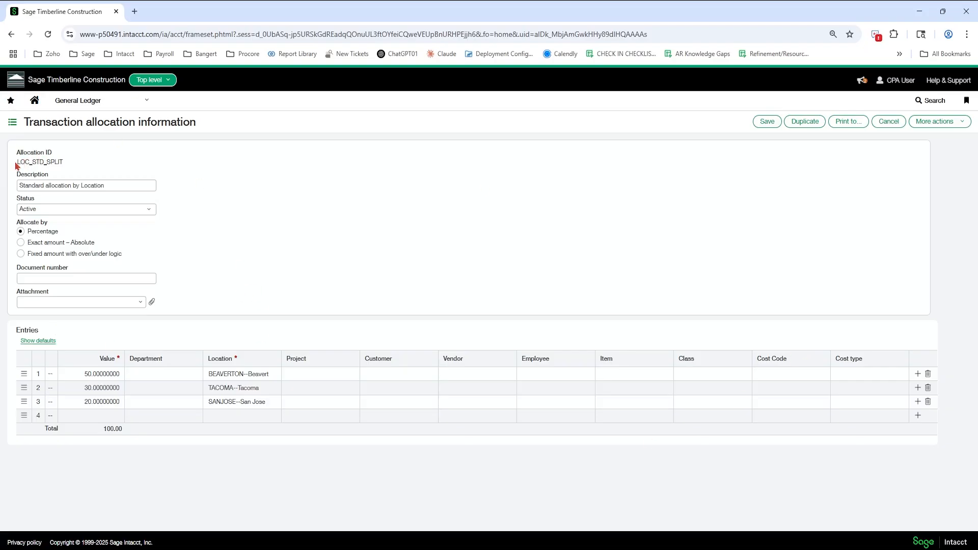
- Review the LOC_STD_SPLIT allocation's ID, description, and each entry's percentage and location, and close it without saving
drag(16, 166, 68, 169)
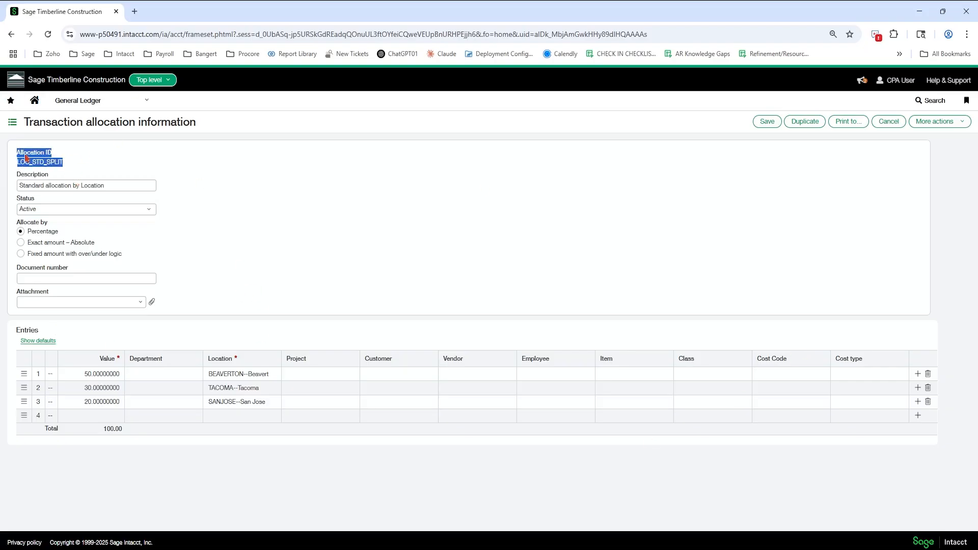
click(107, 162)
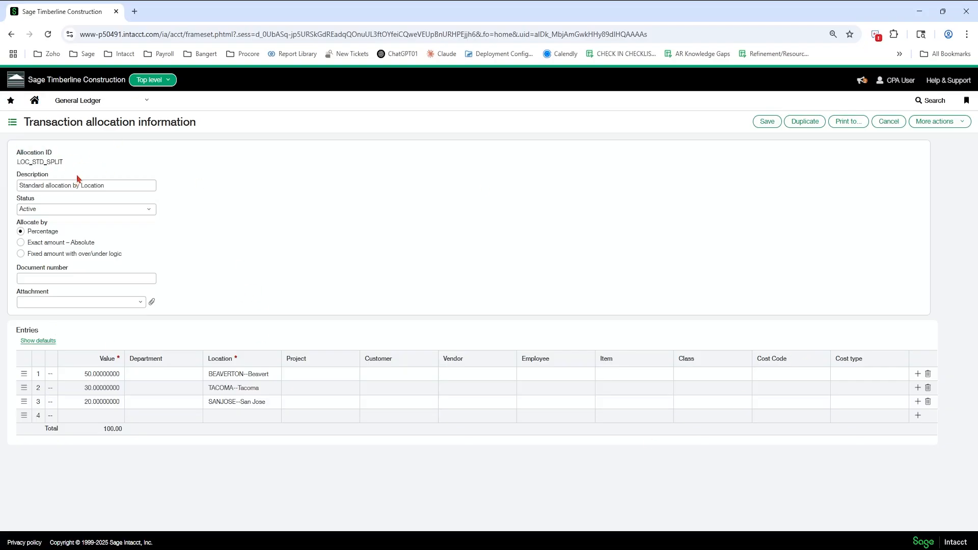
click(112, 189)
click(340, 250)
click(88, 373)
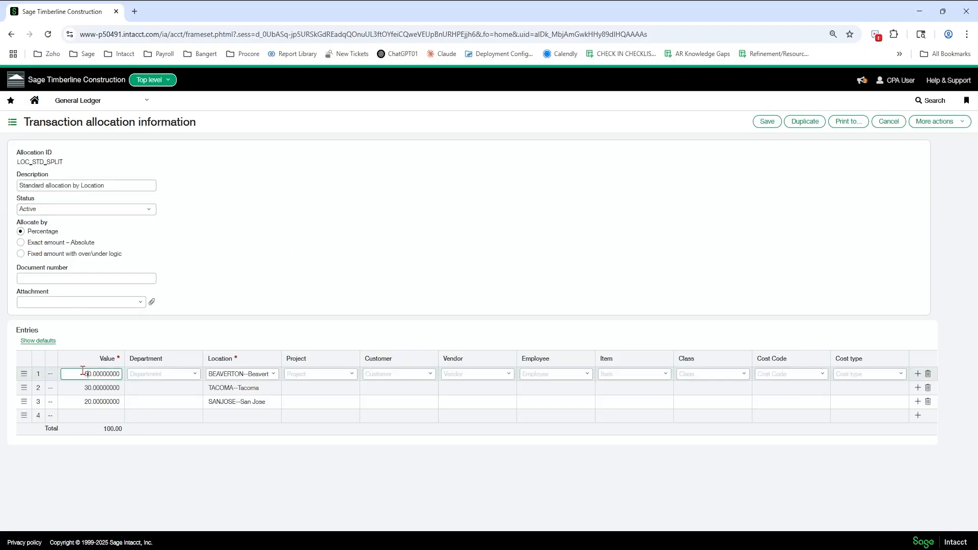
click(252, 375)
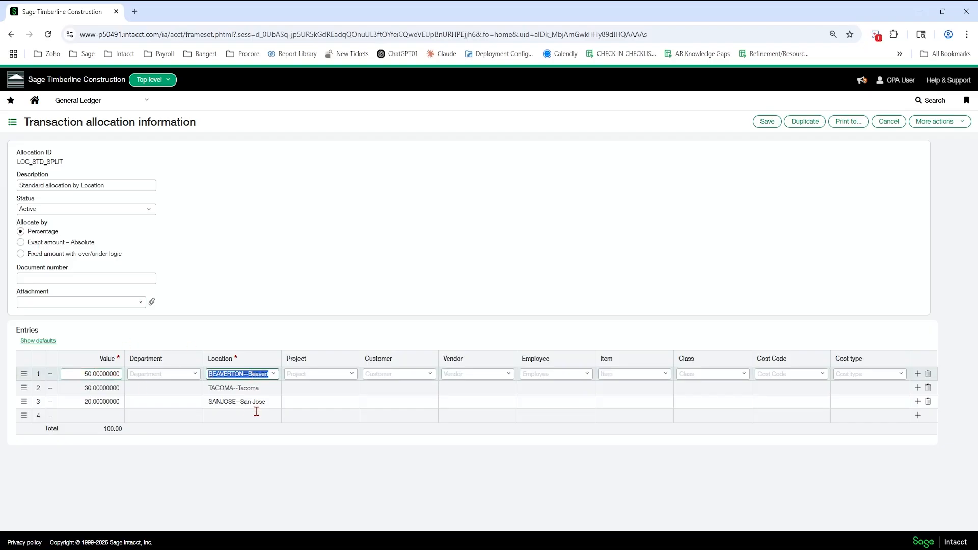
click(100, 388)
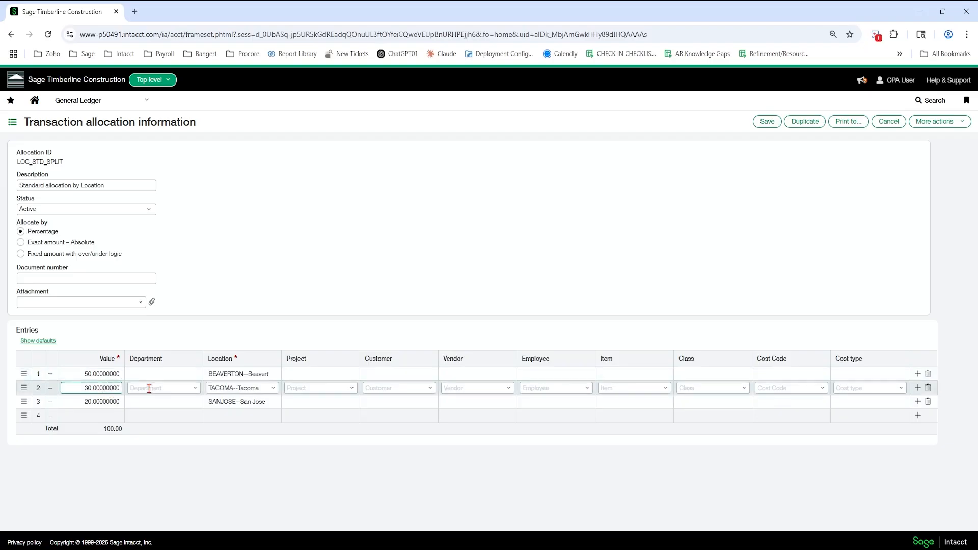
click(228, 384)
click(89, 403)
click(264, 399)
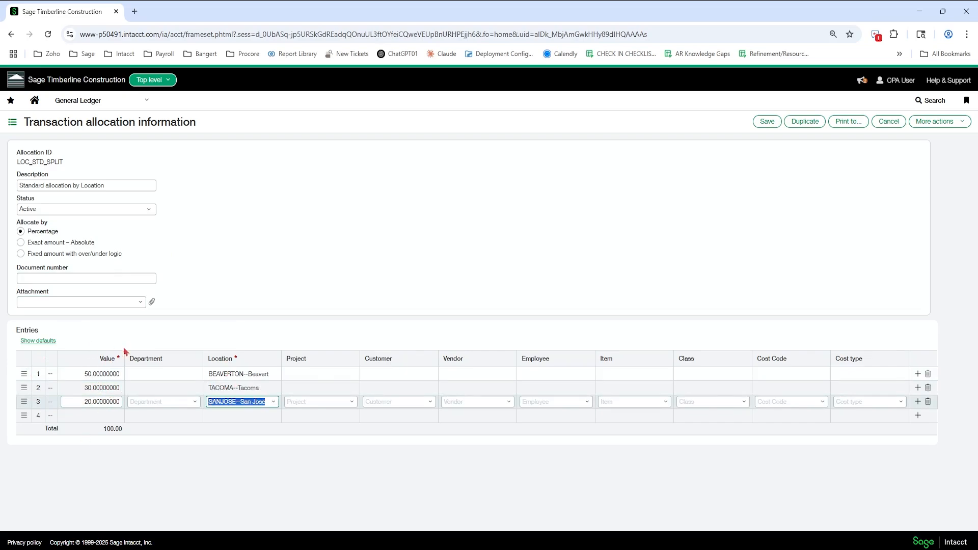
click(889, 121)
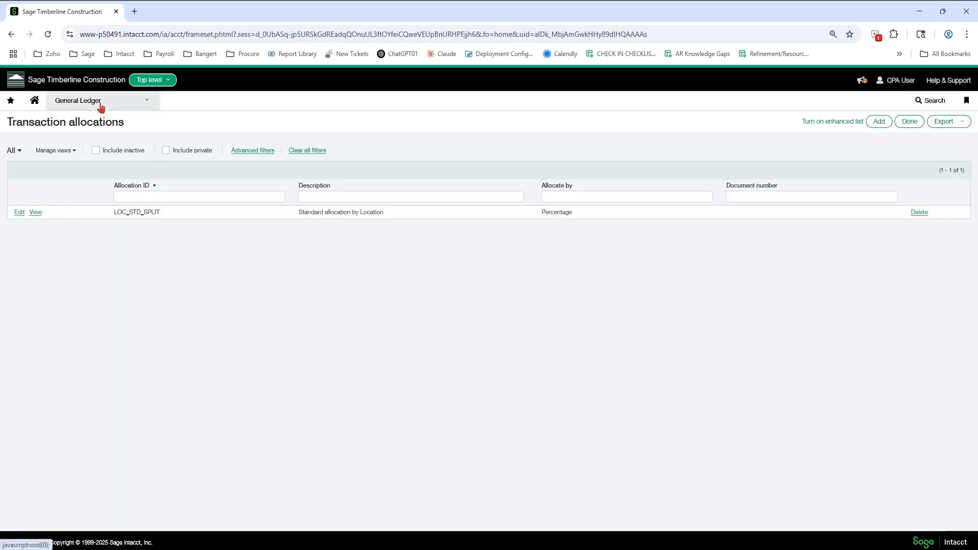
- Open the Accounts Payable bills list and start a new bill
click(98, 103)
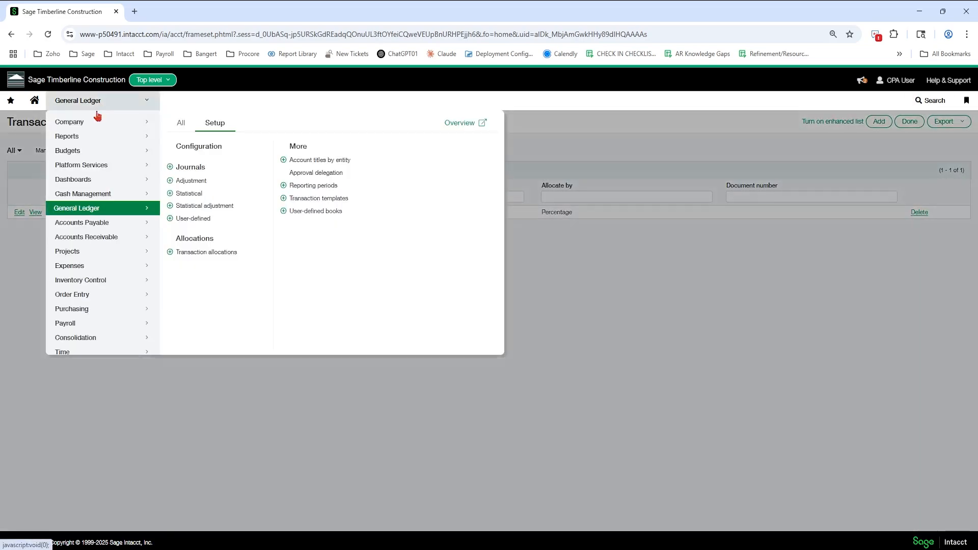
mouse_move(125, 224)
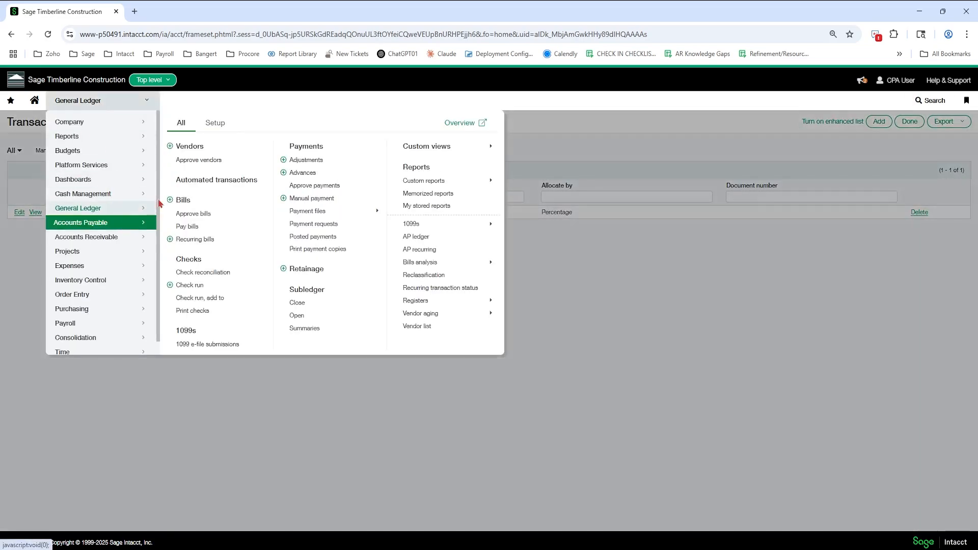
click(241, 208)
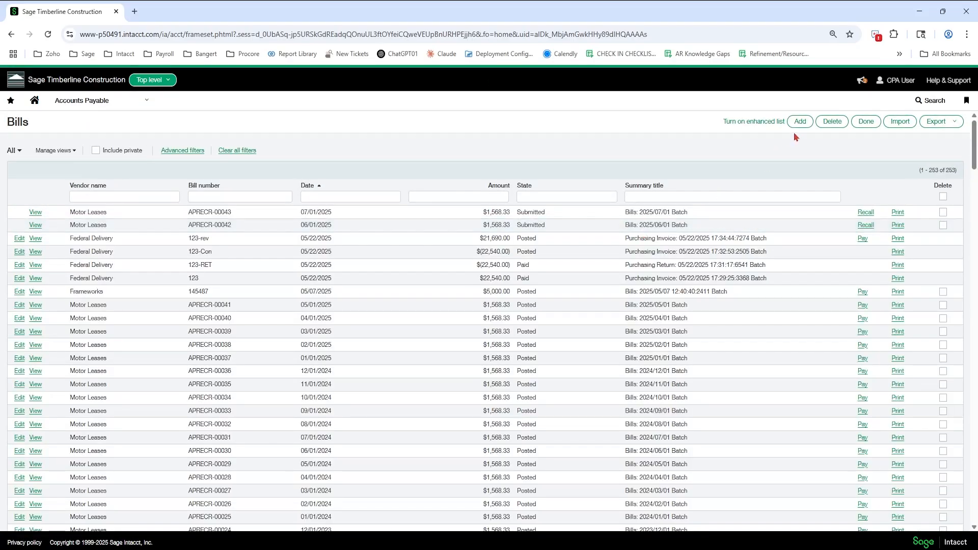
click(798, 124)
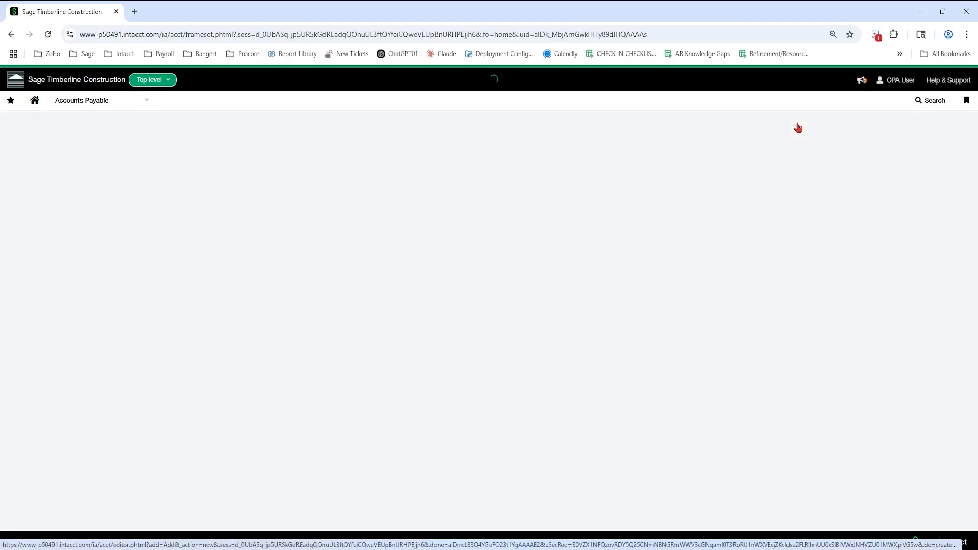
- Set the bill's vendor to Pac-West Electric and its bill number to 123123
click(116, 185)
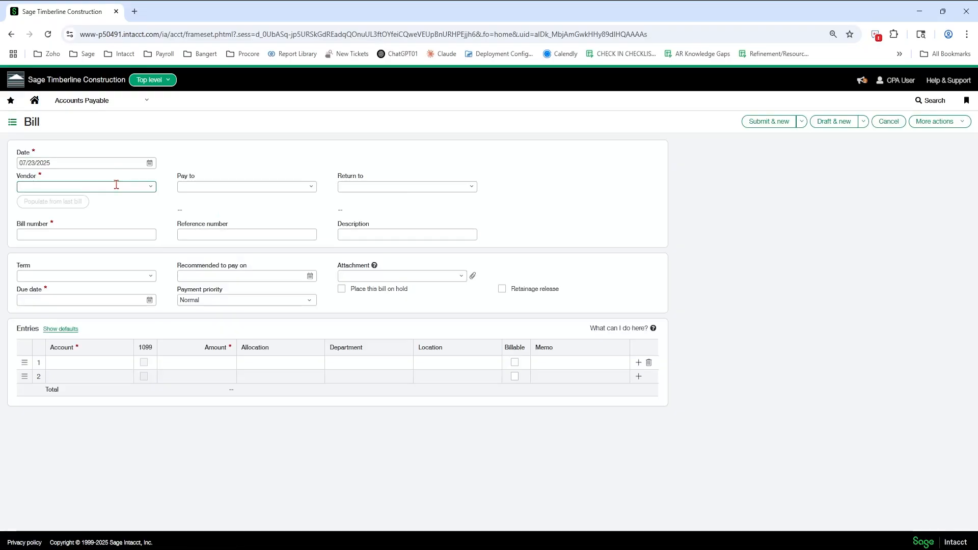
text(pac)
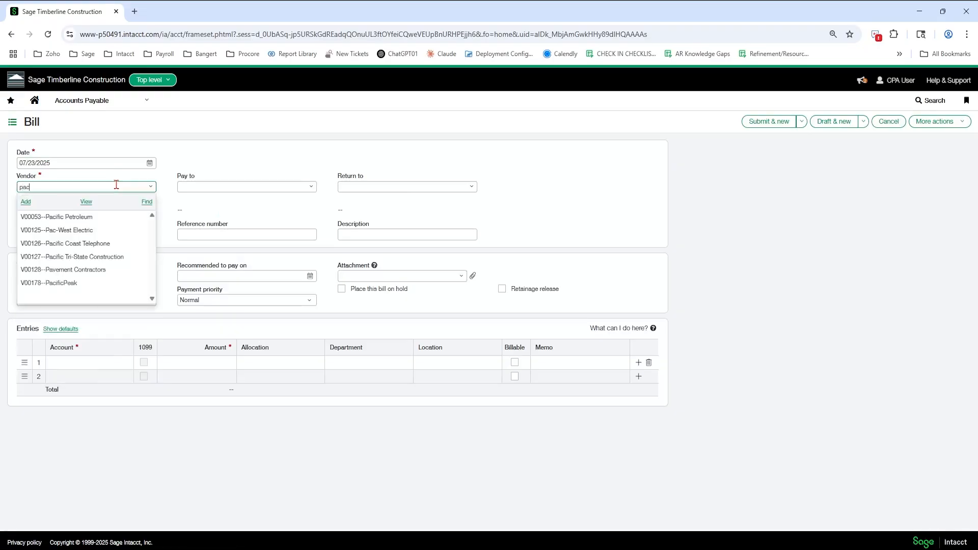
click(109, 230)
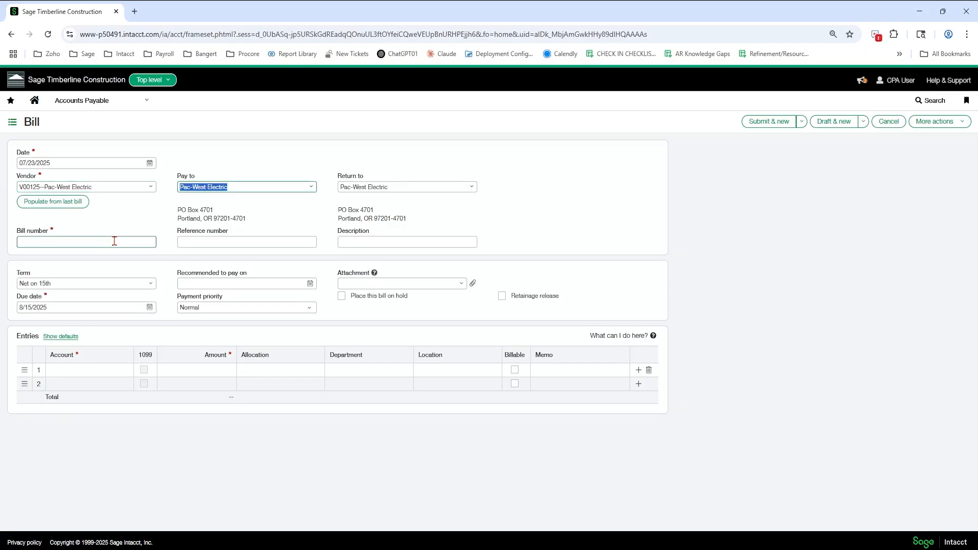
click(114, 243)
text(123123)
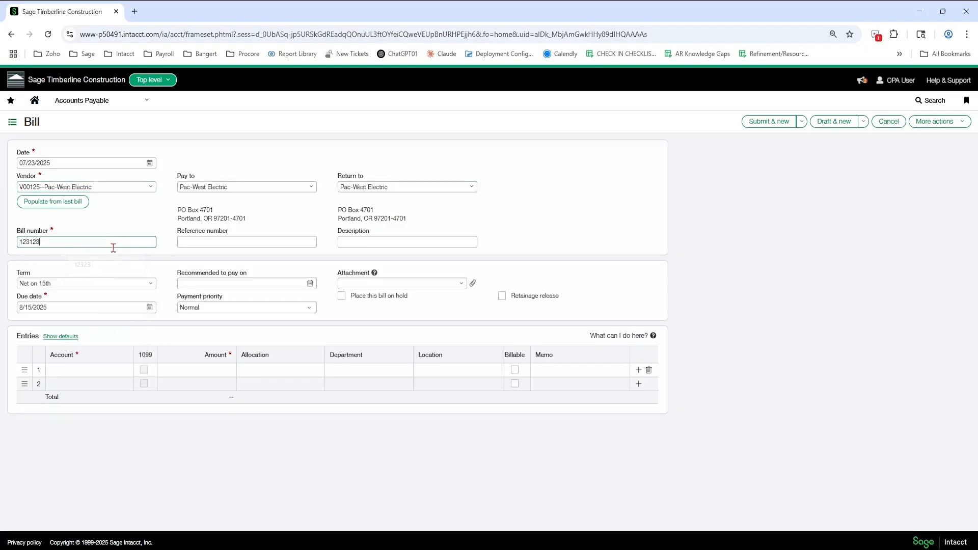
- Enter the first bill line with the 67500--Utilities account and an amount of 1,000
click(88, 371)
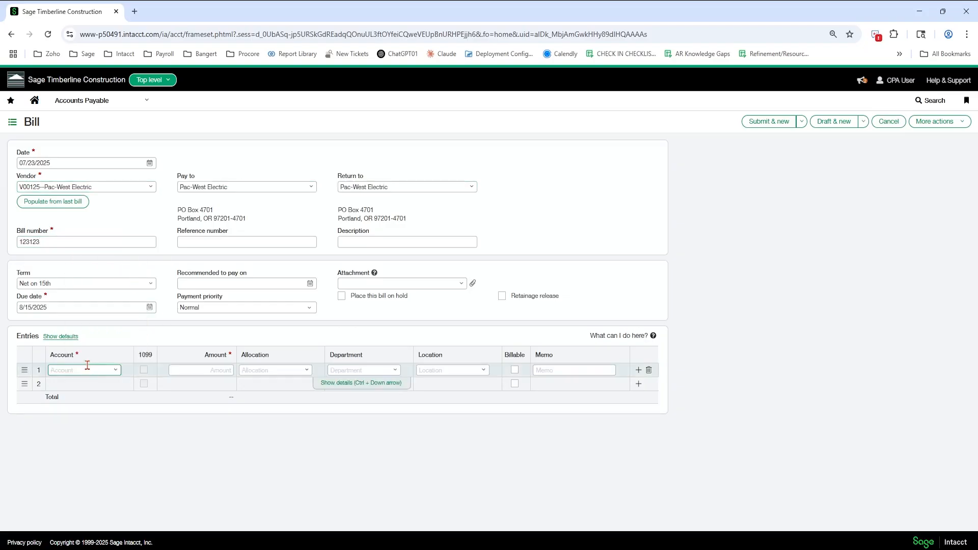
text(util)
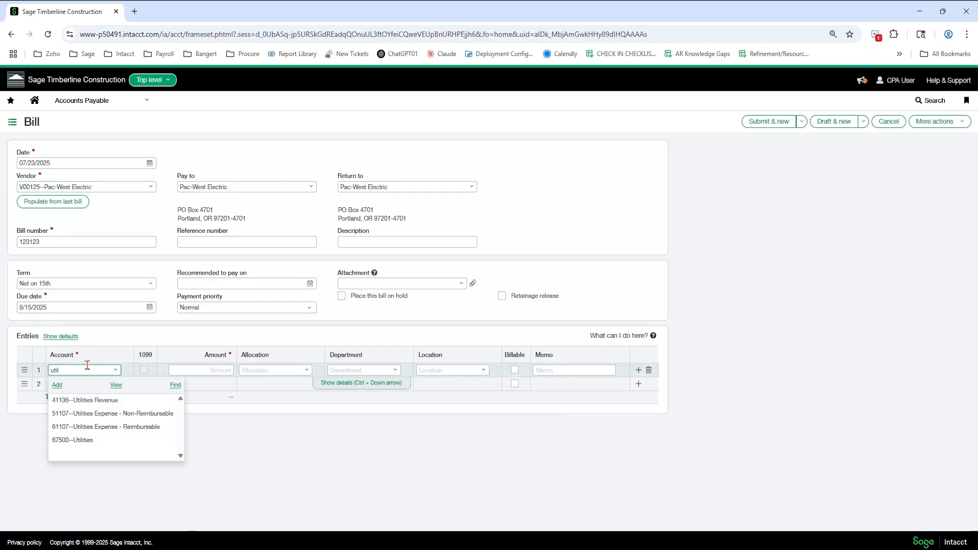
click(121, 441)
key(Tab)
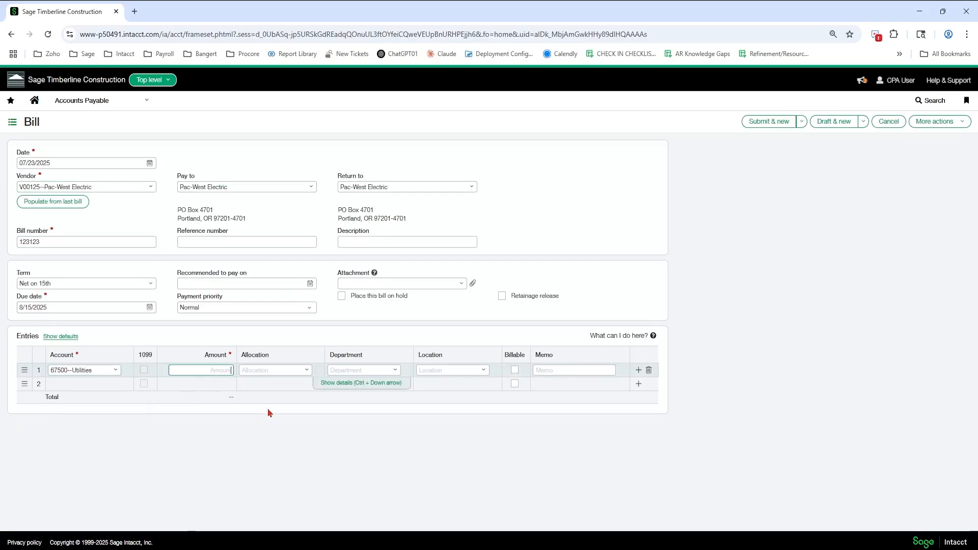
text(1000)
key(Tab)
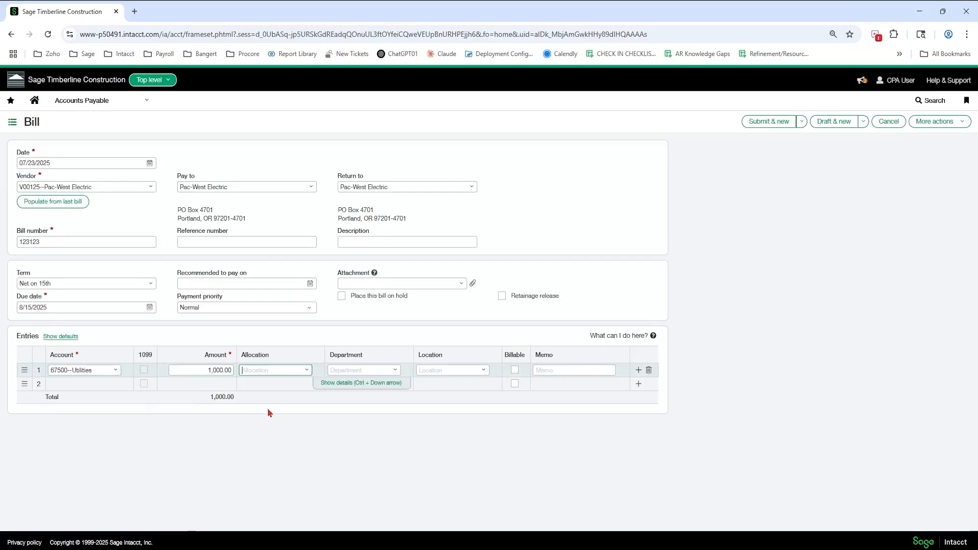
- Assign the LOC_STD_SPLIT allocation and the OPERATIONS--Construction Operations department to the Utilities line
click(307, 371)
click(287, 402)
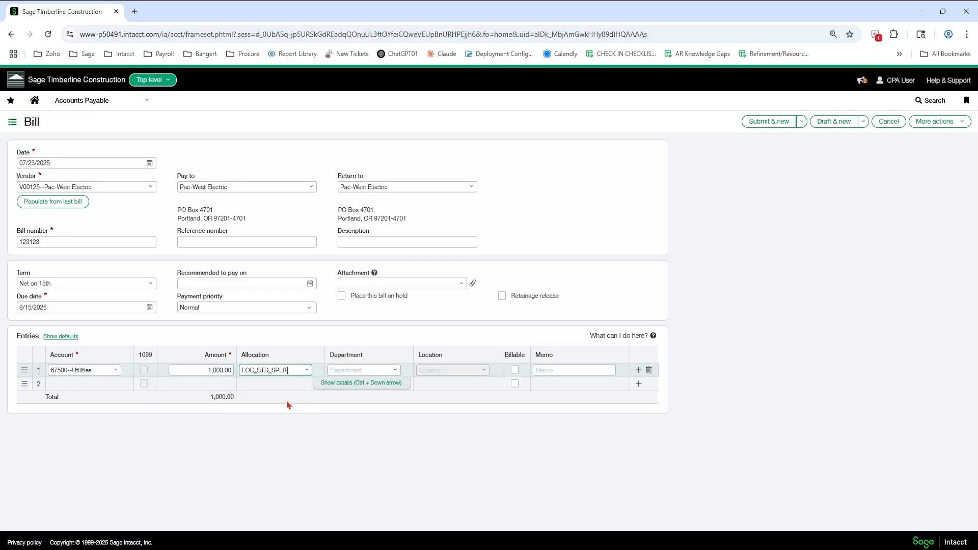
click(395, 371)
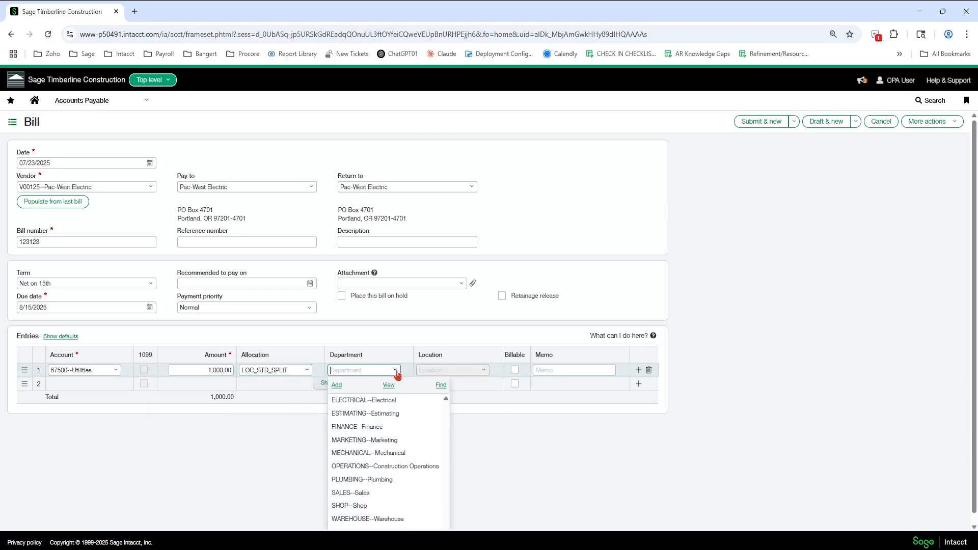
click(400, 466)
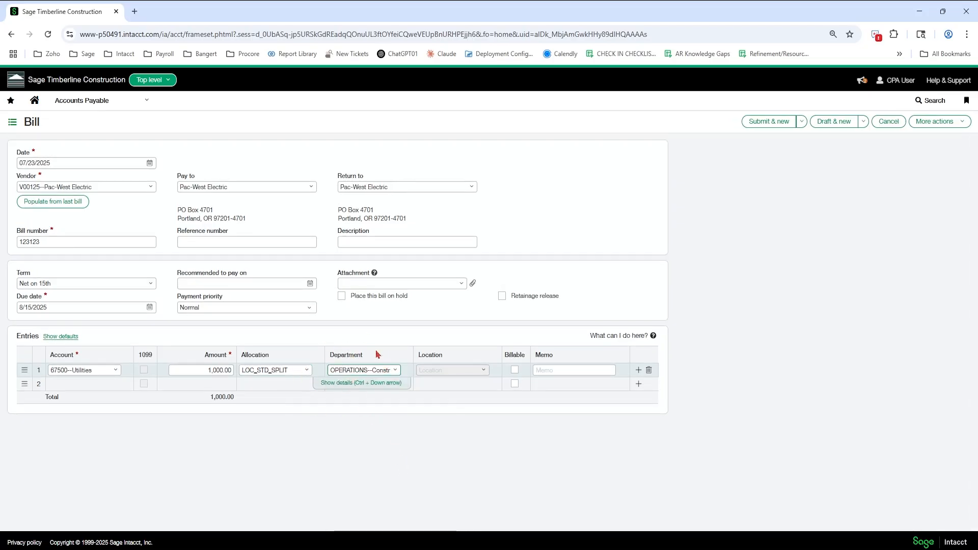
- Check the allocation splits in the Utilities line's details and submit the bill without starting another one
click(340, 386)
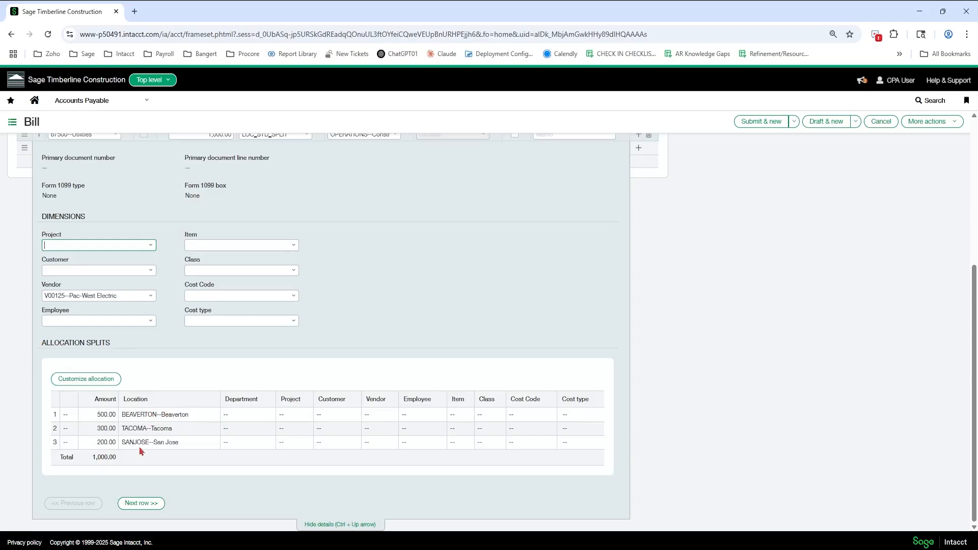
click(795, 124)
click(801, 127)
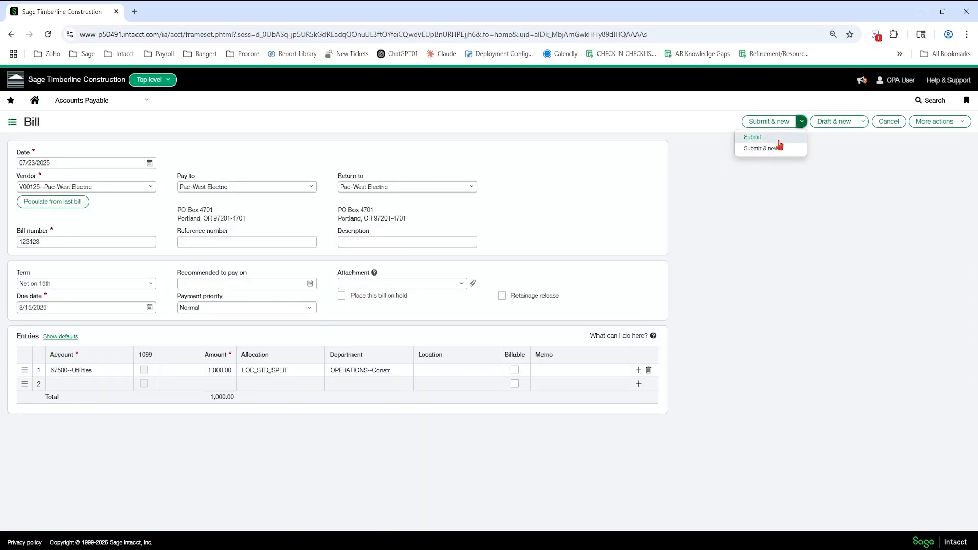
click(778, 146)
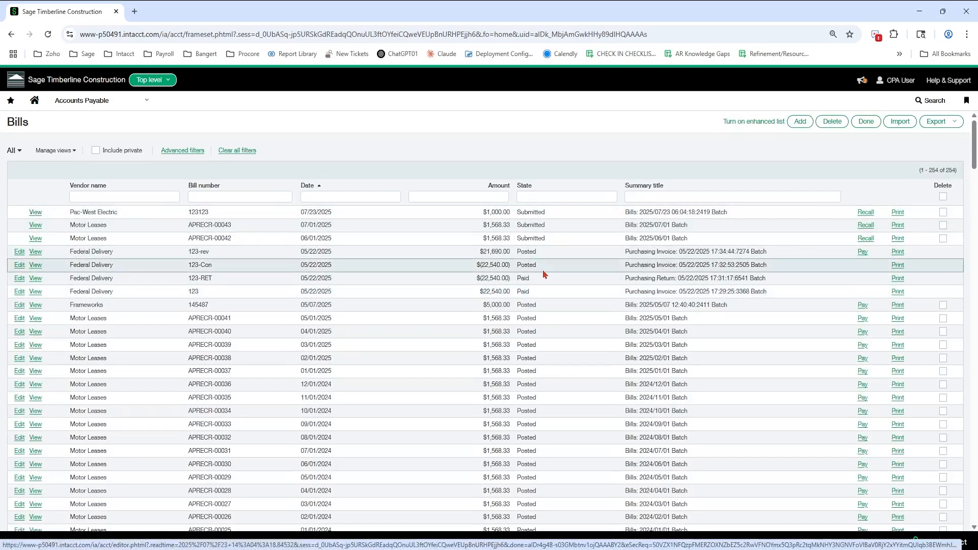
- View the submitted Pac-West Electric bill, examine the split amount for each location in the line details, and close the bill
click(35, 212)
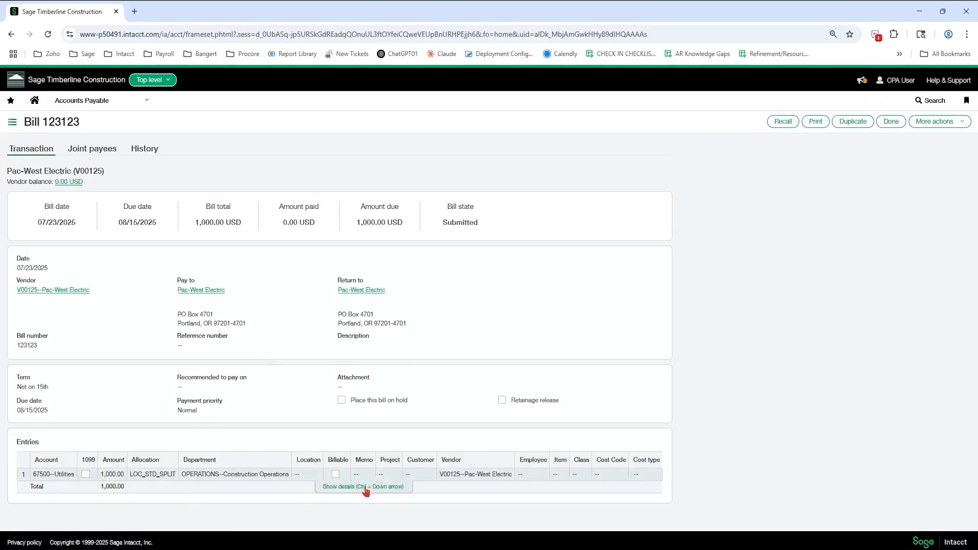
click(364, 484)
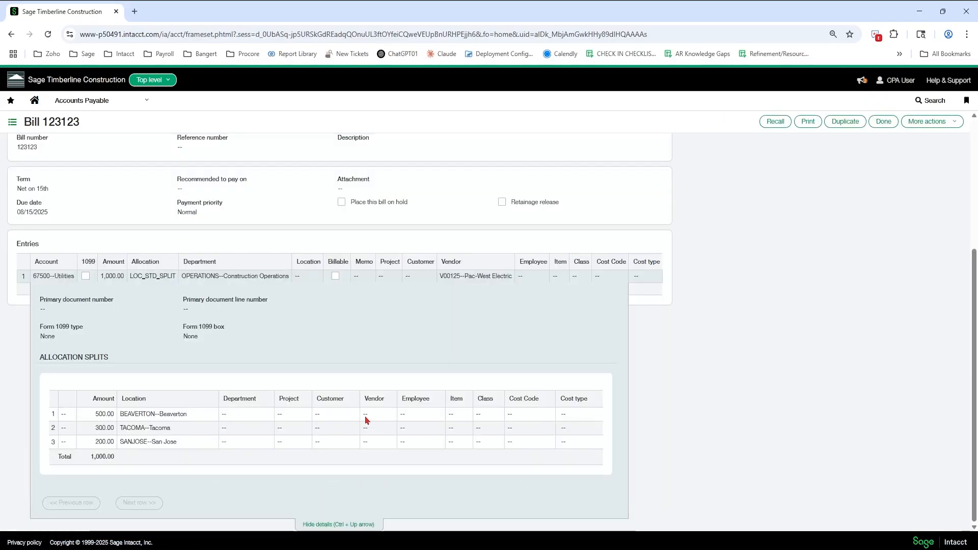
double_click(101, 414)
double_click(101, 428)
double_click(106, 442)
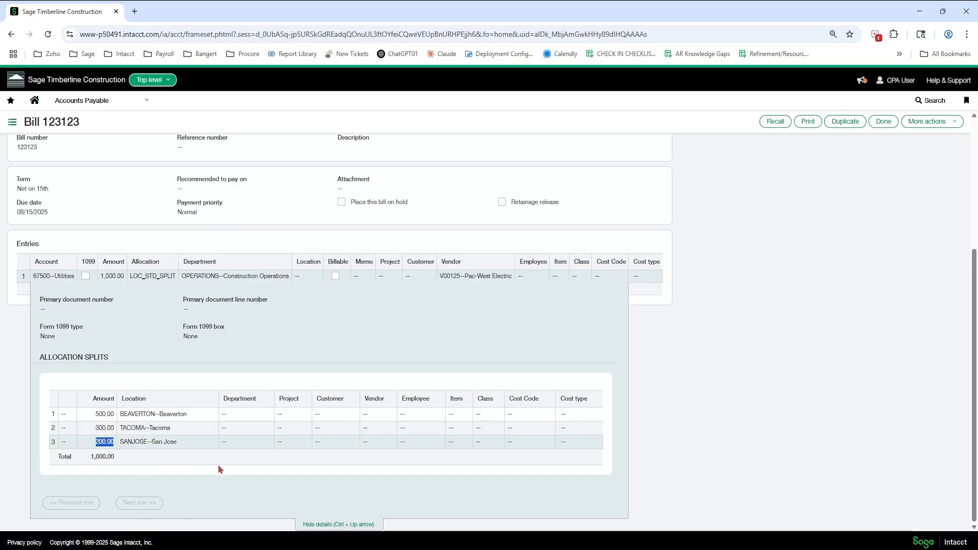
scroll(278, 390, up, 4)
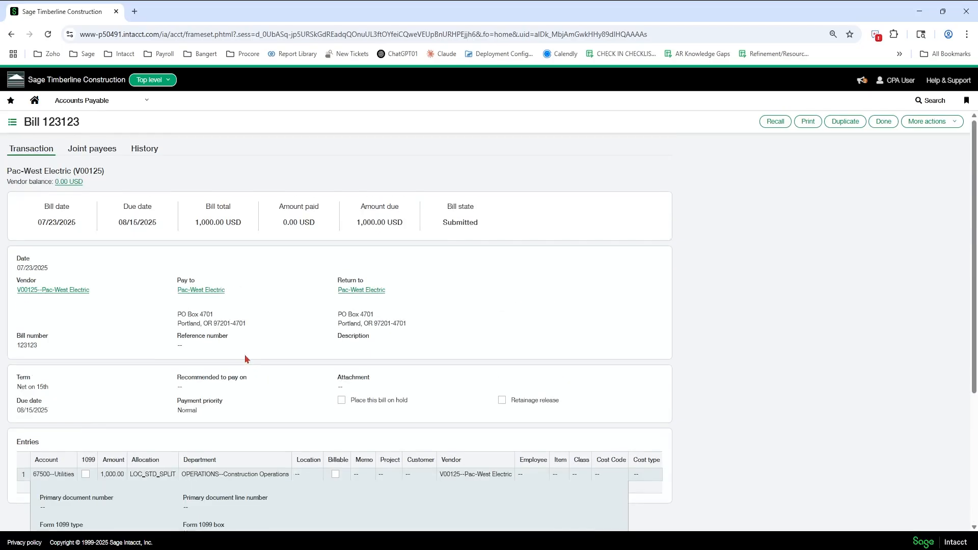
click(883, 121)
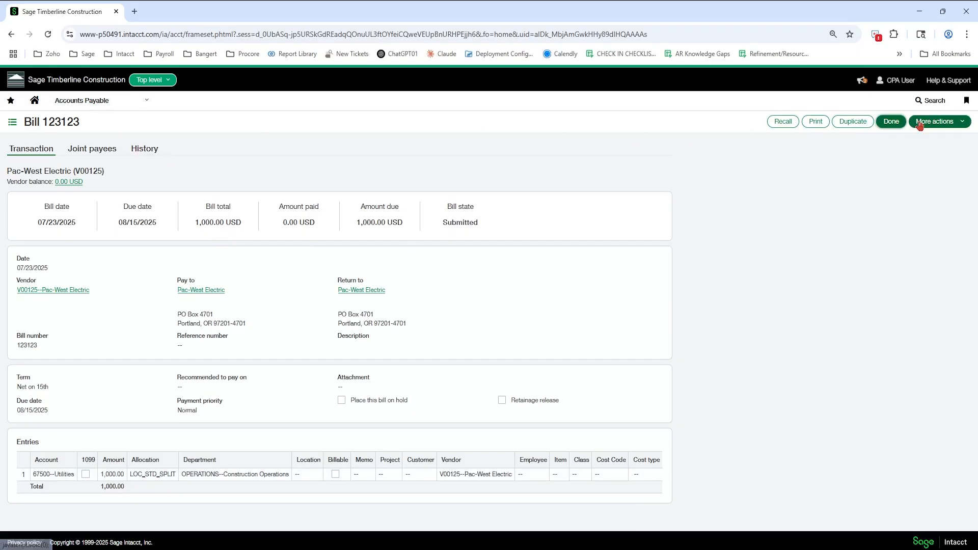
click(893, 126)
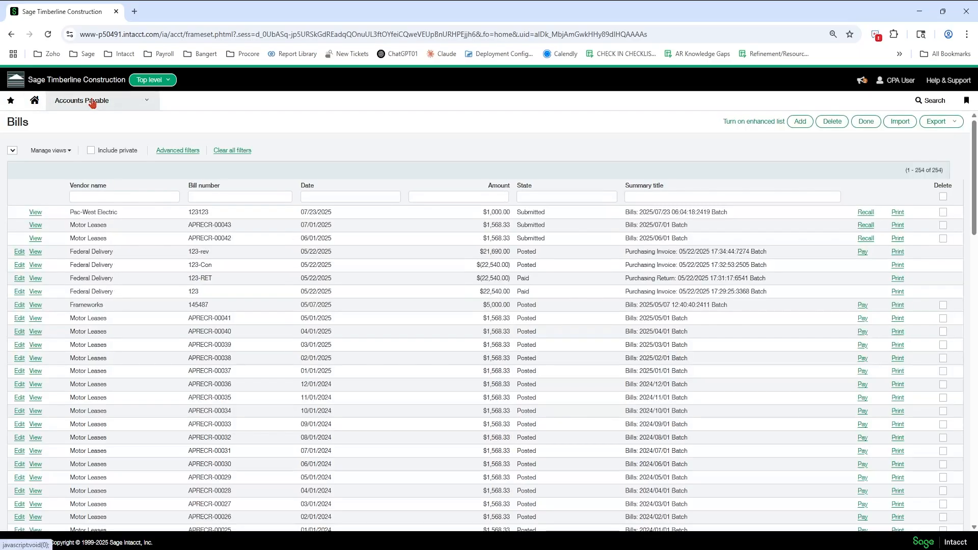
- Add a new transaction allocation in the General Ledger setup with the allocation ID RENT
click(95, 100)
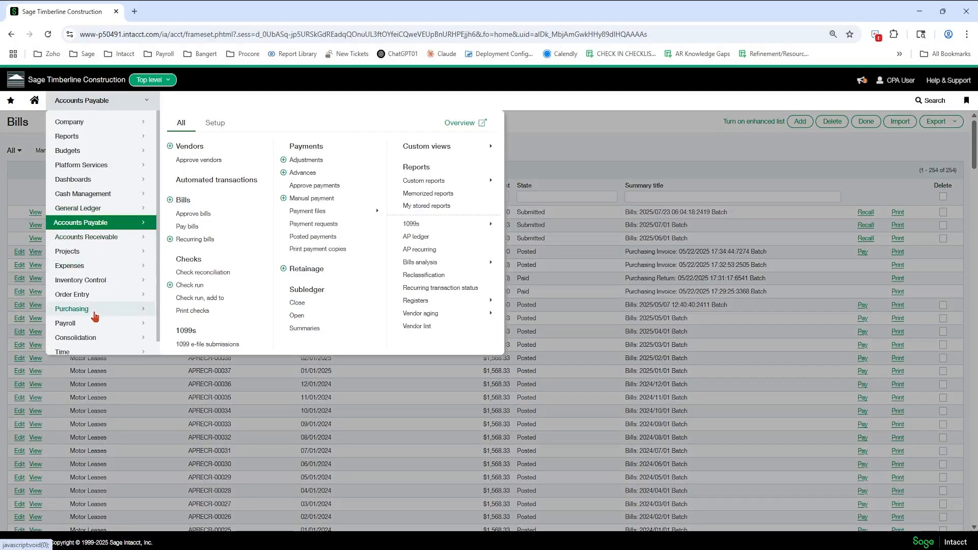
click(213, 122)
click(216, 254)
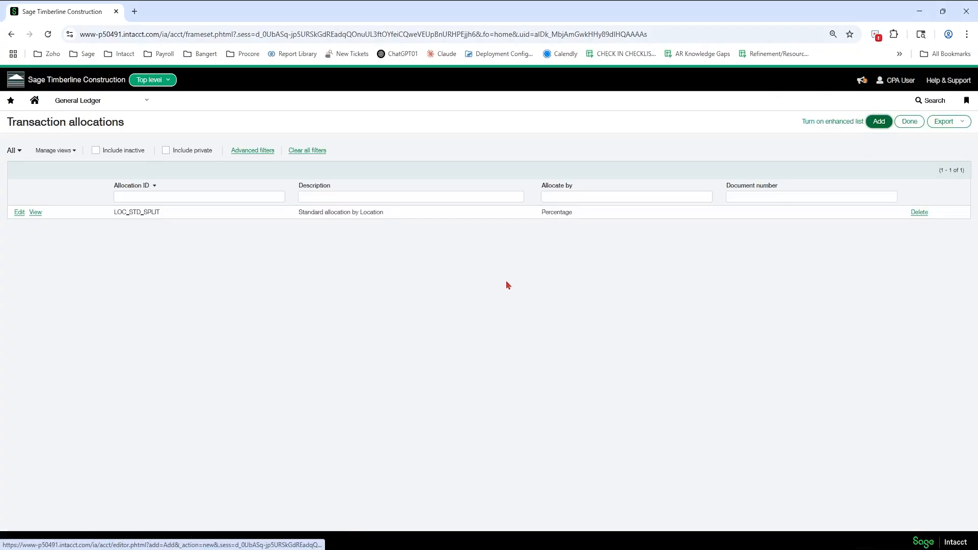
click(884, 122)
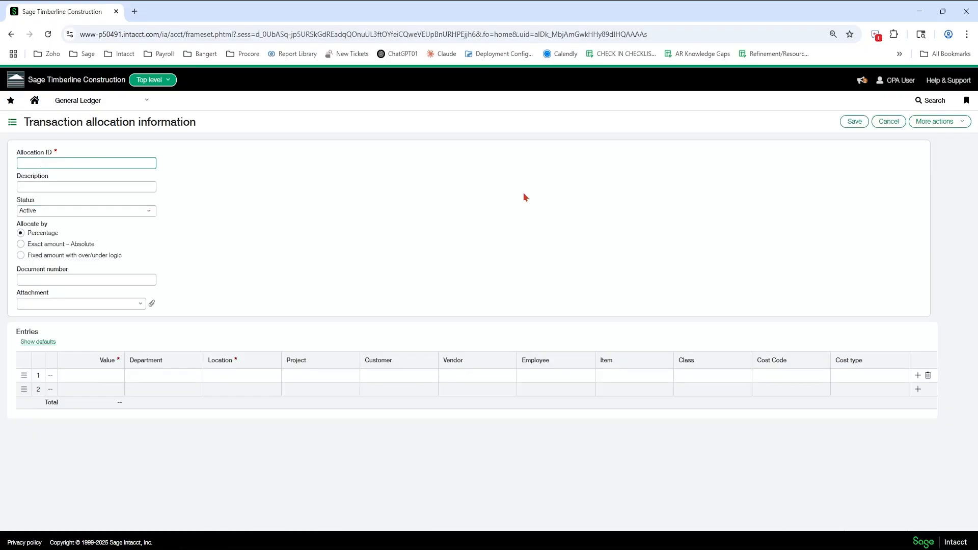
key(Tab)
key(Tab)
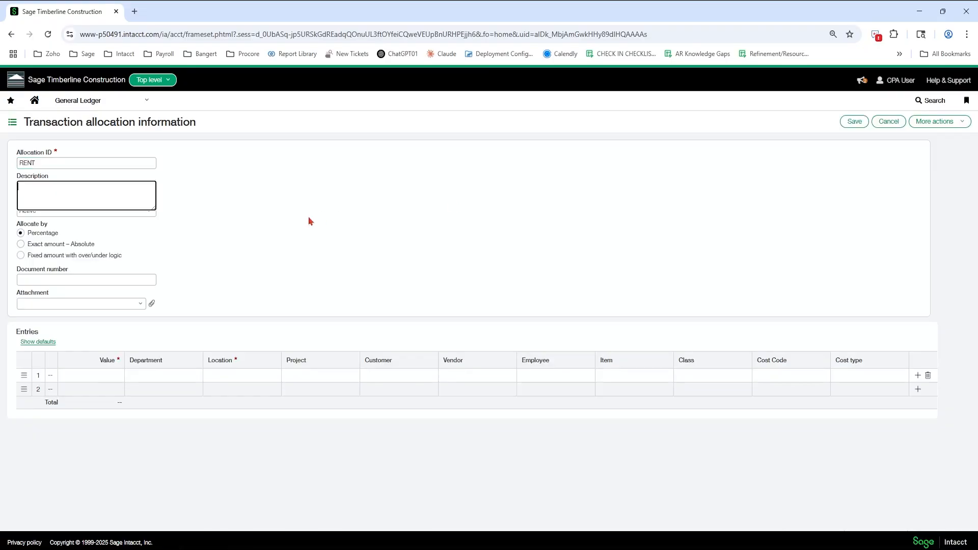
- Allocate RENT by exact absolute amount and enter 1,000 for the TIMBDEV--Timberline Development location in the first entry
click(23, 249)
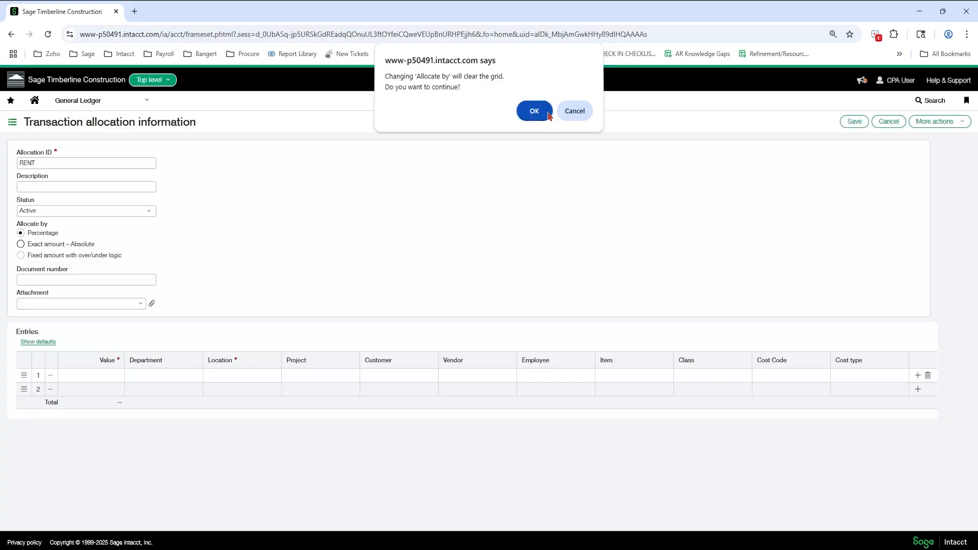
click(534, 111)
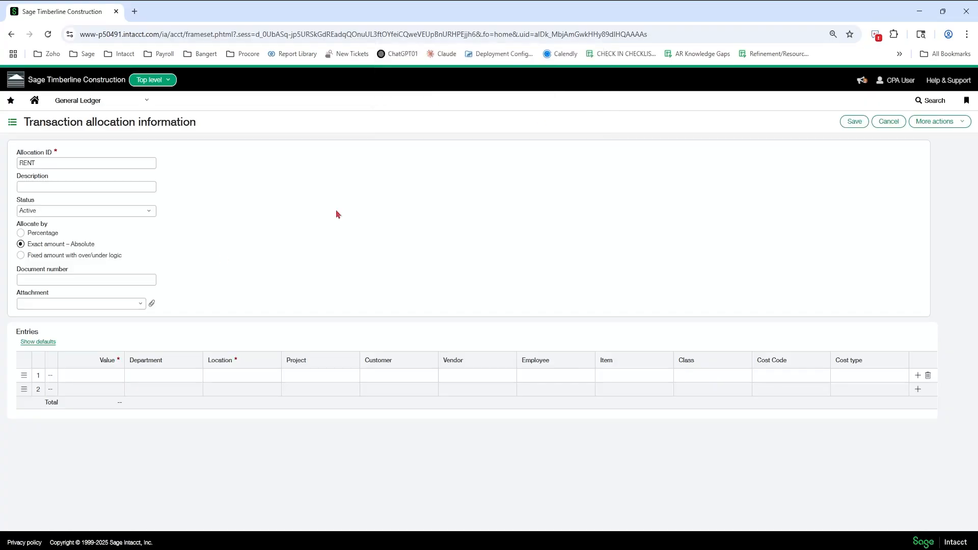
click(102, 375)
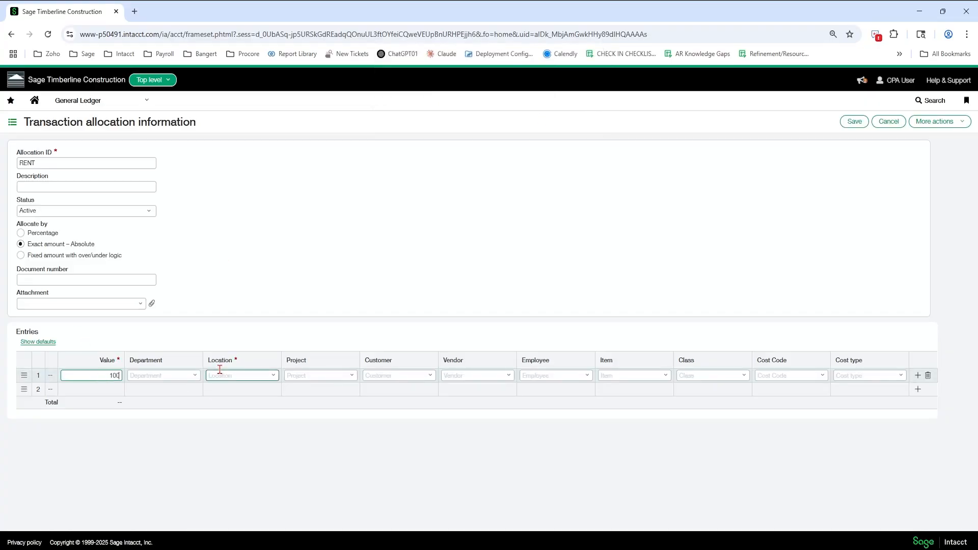
key(Tab)
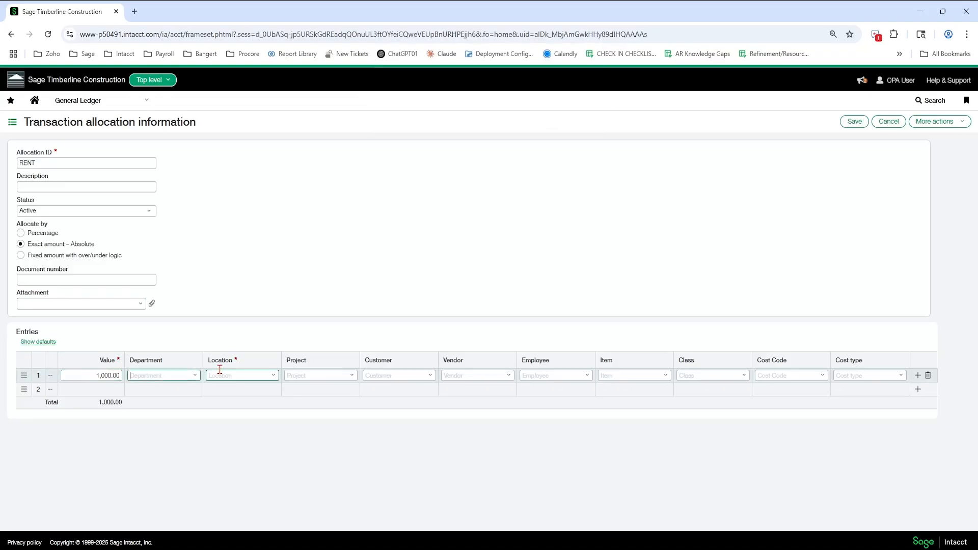
click(273, 380)
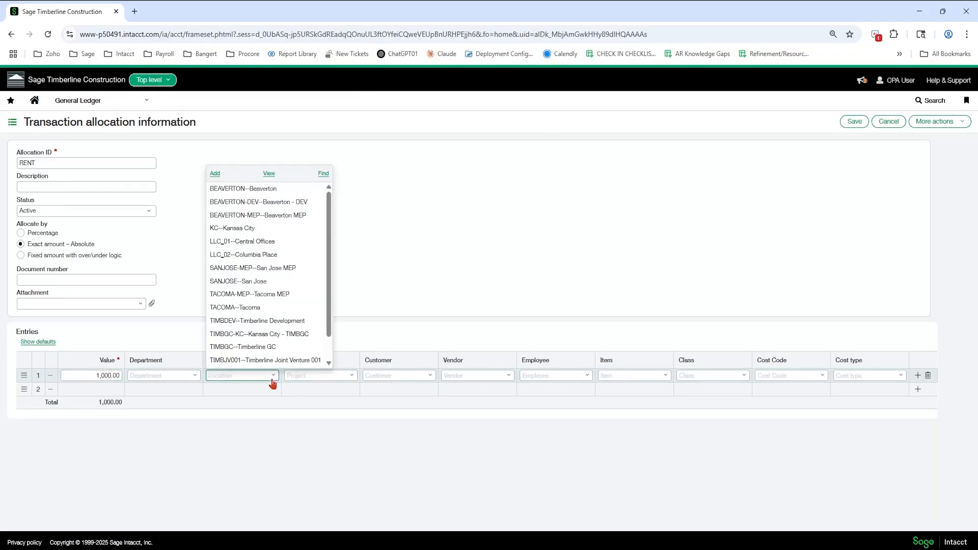
click(283, 321)
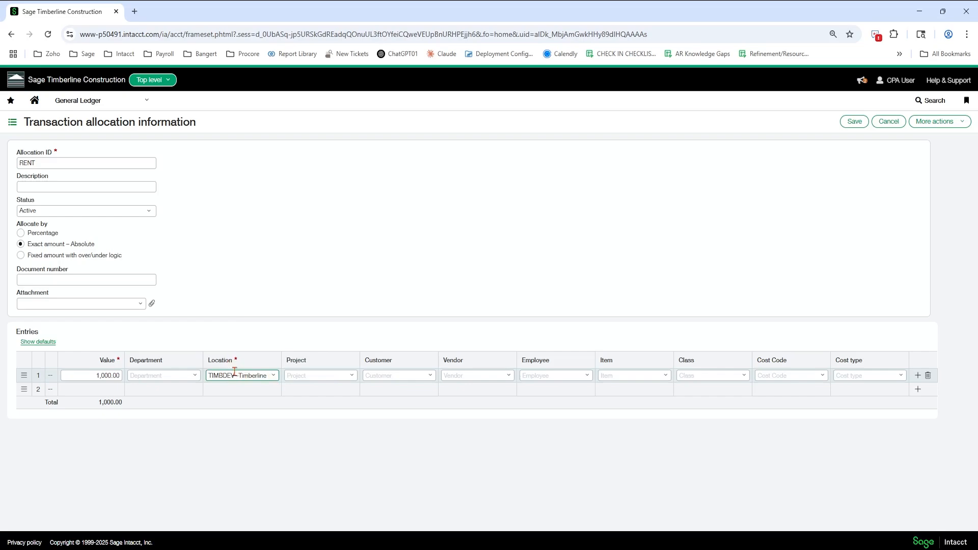
- Assign the FINANCE--Finance department to the first entry of the exact-amount split
click(137, 375)
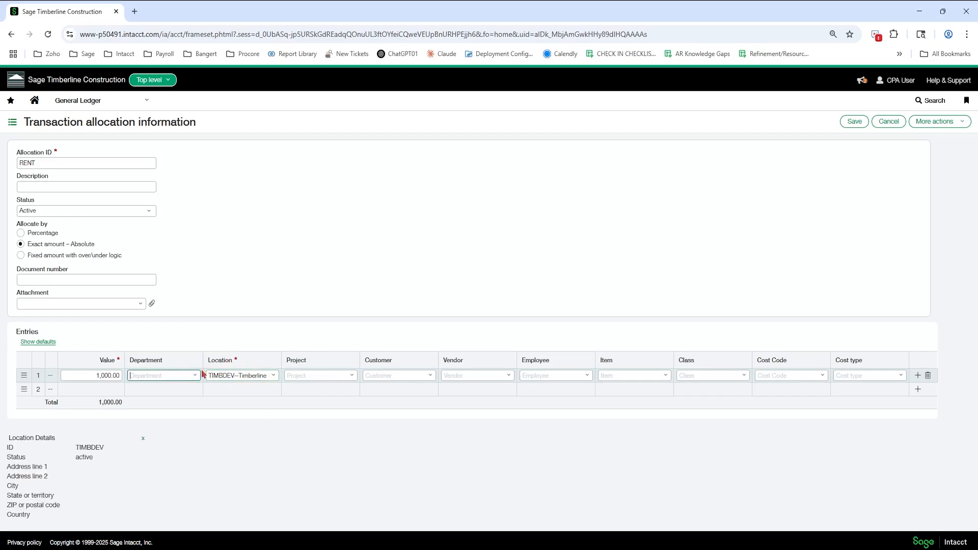
click(197, 376)
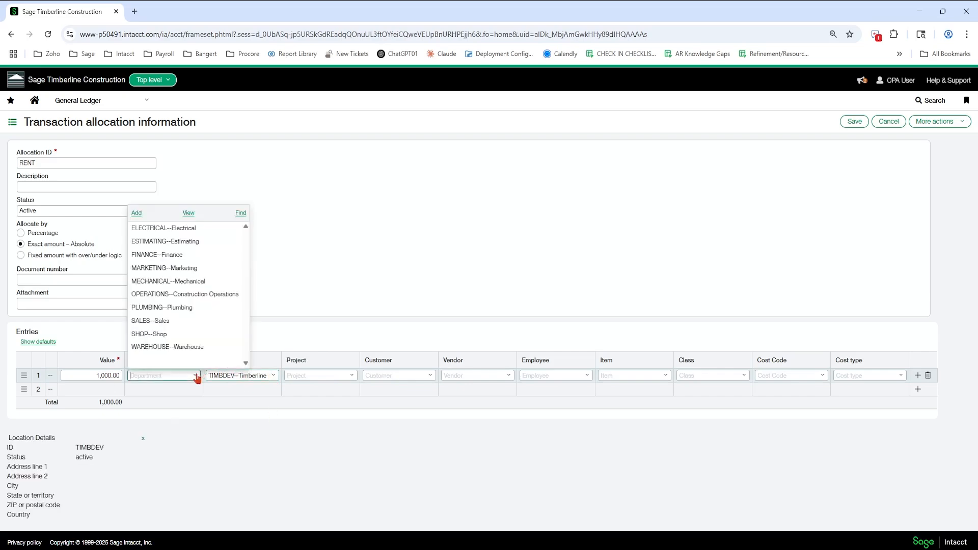
click(173, 255)
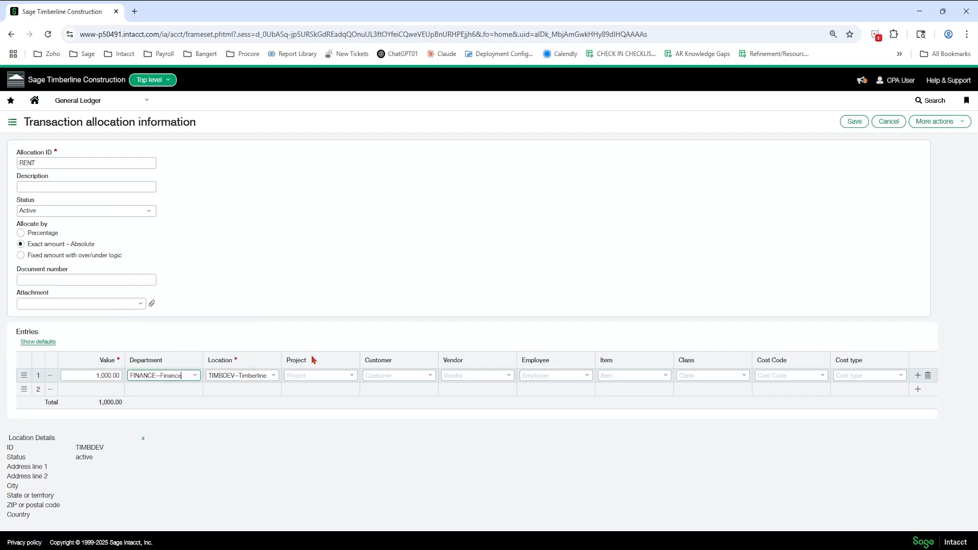
key(Tab)
key(Tab)
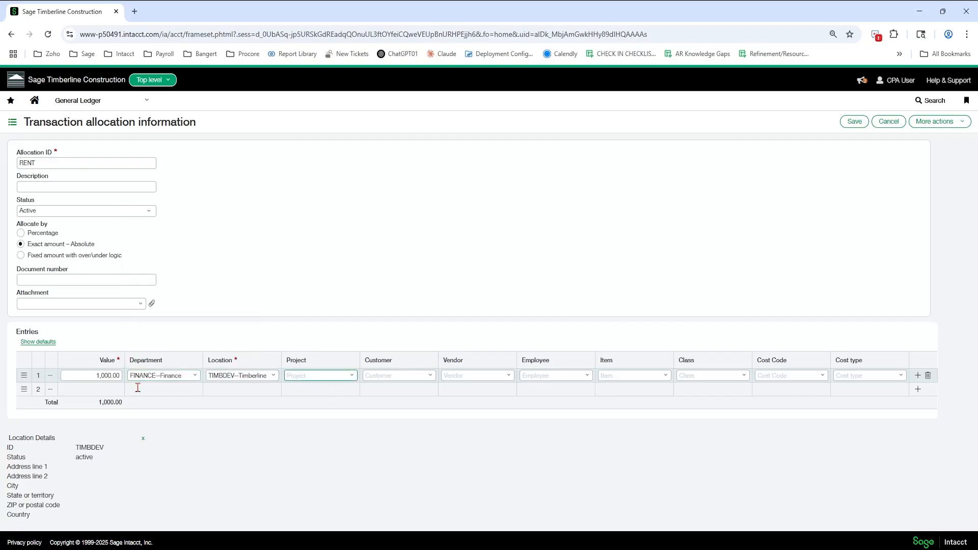
- Fill in the second entry with 500, the MARKETING--Marketing department and the TIMBGC--Timberline GC location
click(106, 388)
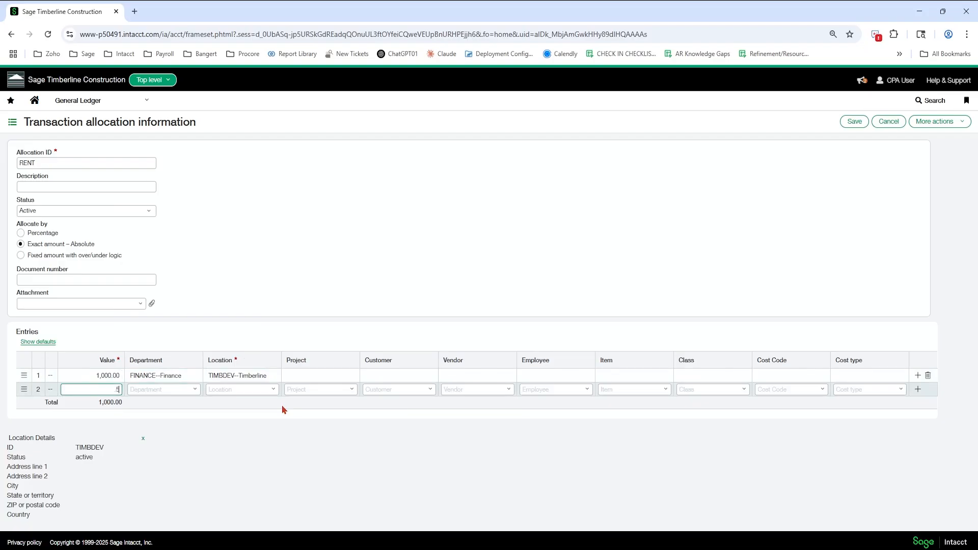
text(500)
key(Tab)
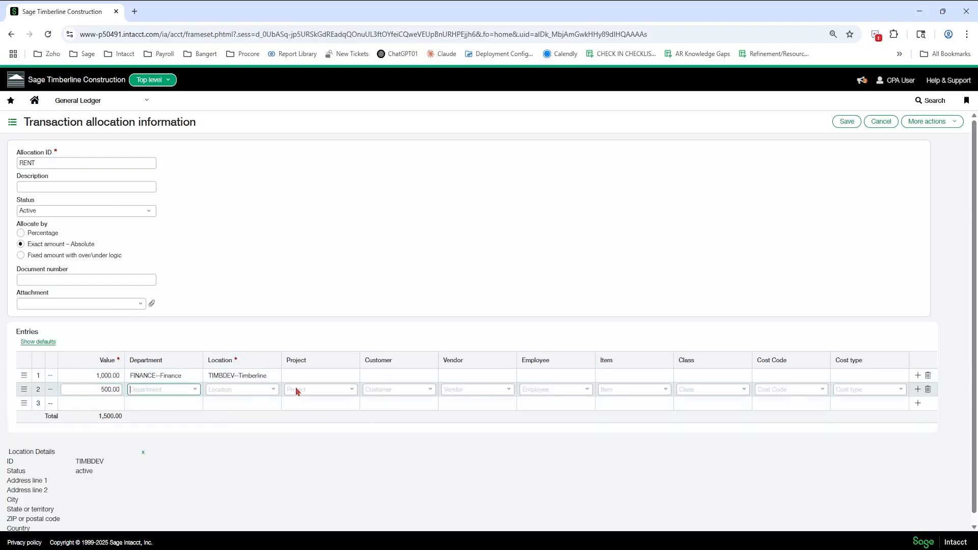
click(193, 393)
click(164, 281)
click(272, 393)
click(291, 362)
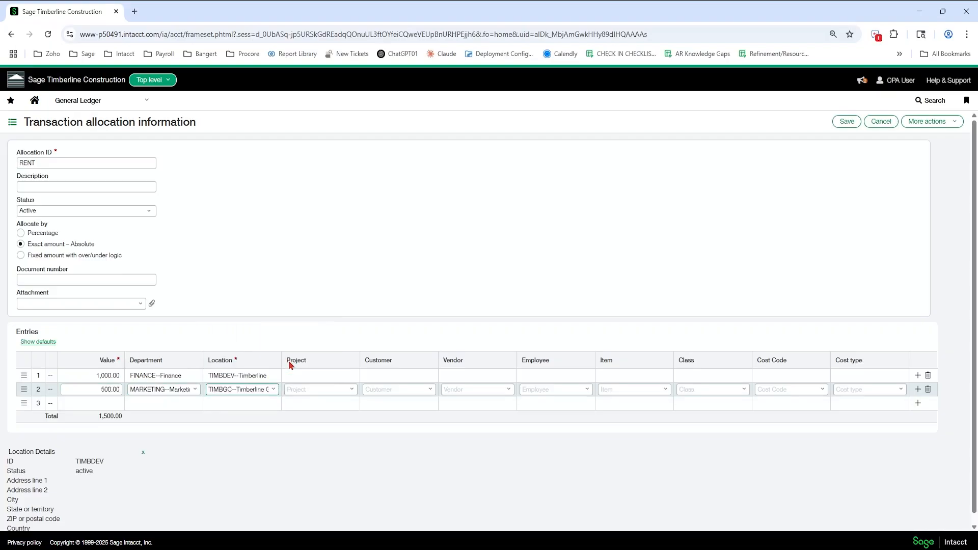
- Enter 300 with the FINANCE--Finance department in the third entry and change the second entry's department to FINANCE--Finance
click(102, 403)
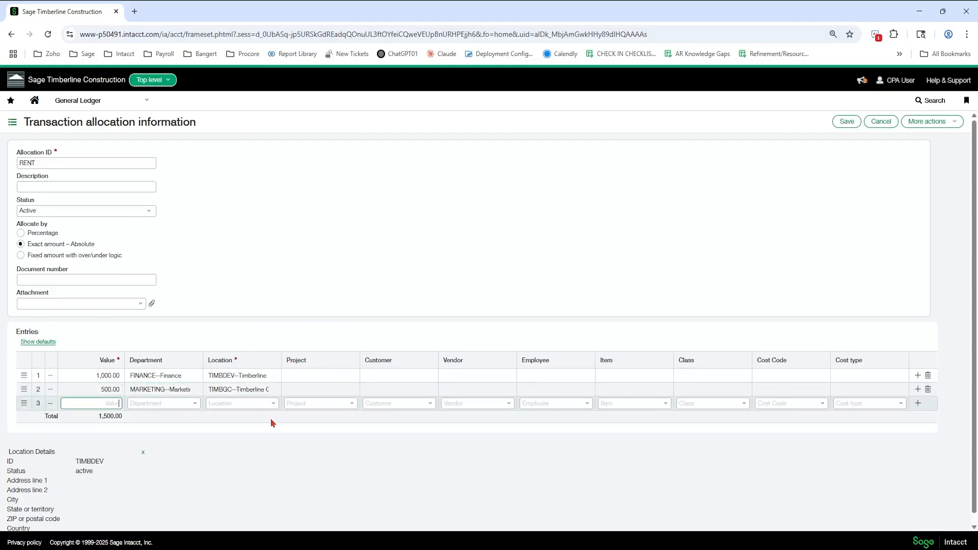
text(300)
key(Tab)
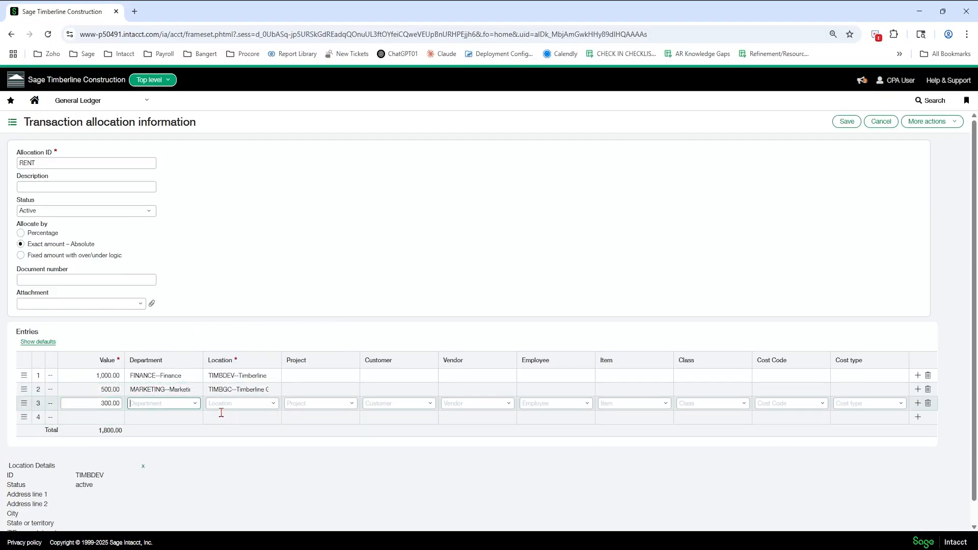
click(193, 403)
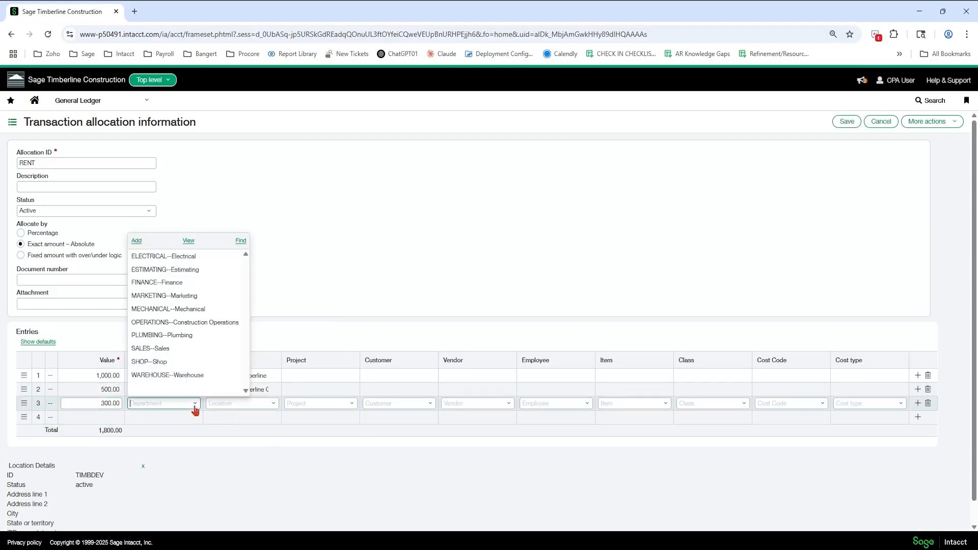
click(173, 282)
click(194, 391)
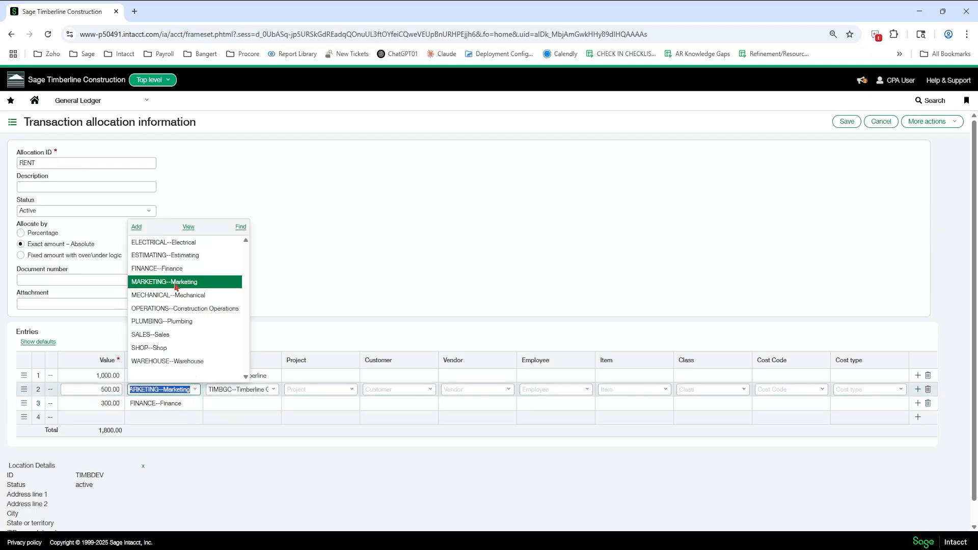
click(158, 268)
- Assign the TIMBMGMT--Timberline Management location to the third entry
click(274, 403)
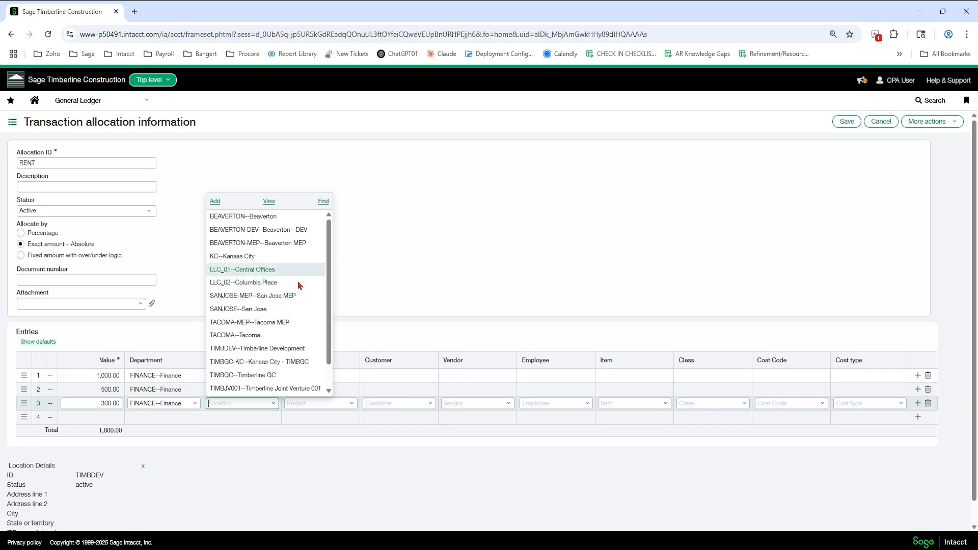
scroll(299, 291, down, 1)
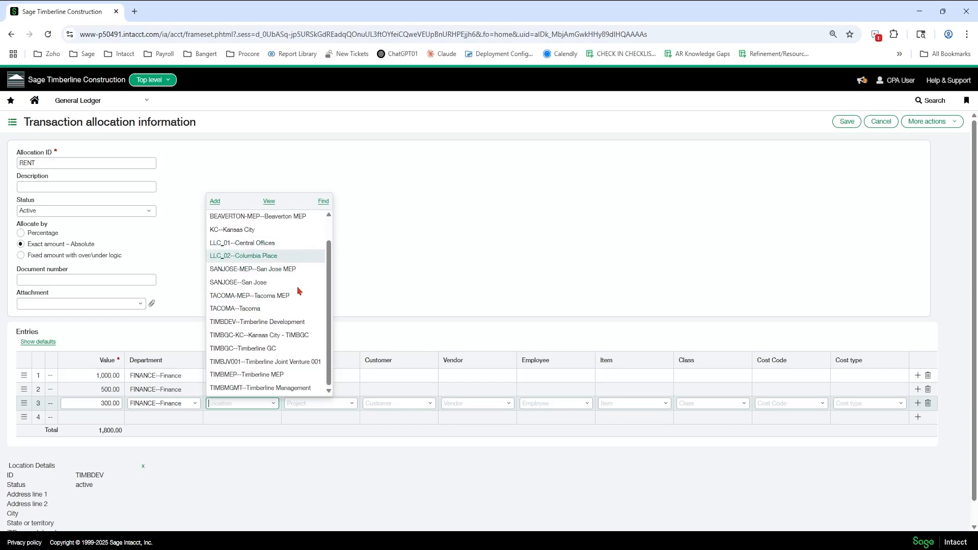
click(286, 388)
click(315, 403)
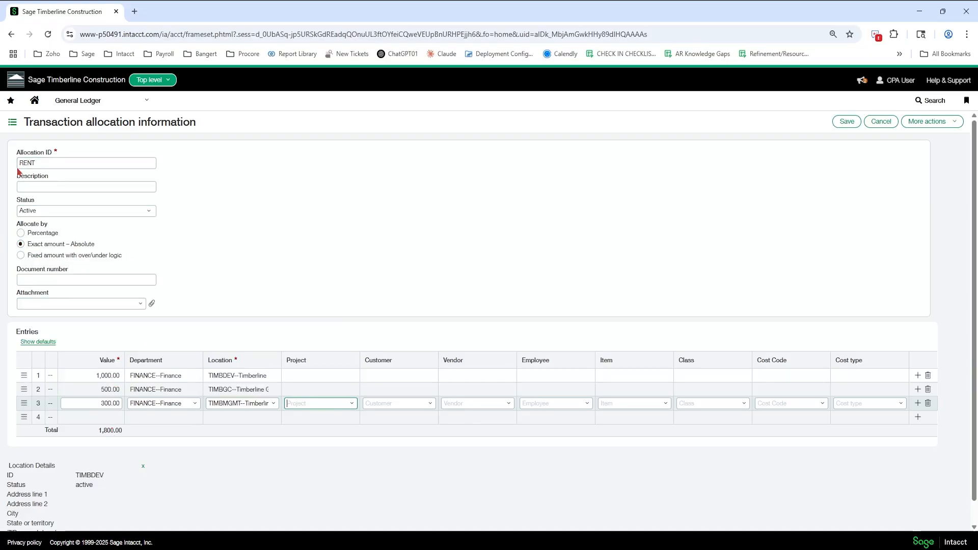
- Switch the allocation to fixed amount with over/under logic and give the first entry an amount of 500 for TIMBGC--Timberline GC
click(21, 256)
click(530, 116)
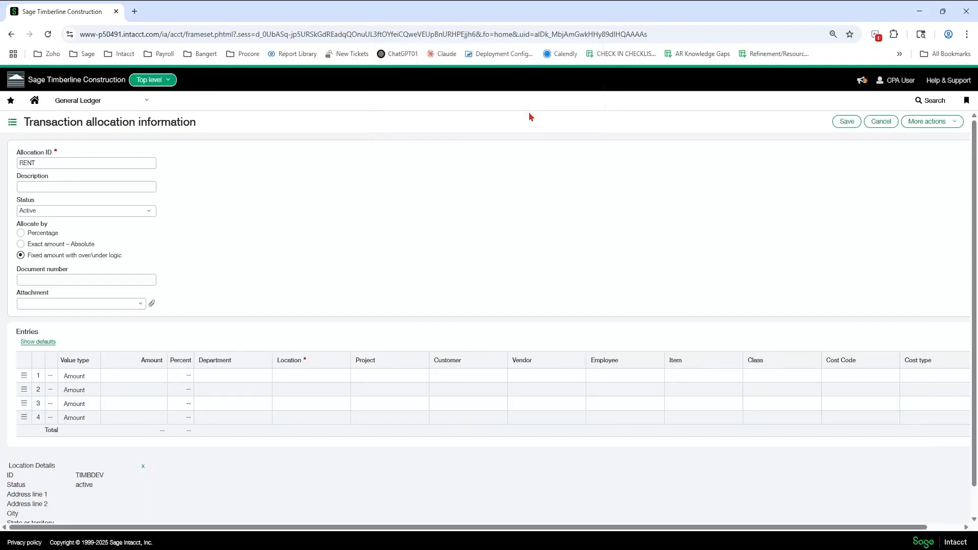
click(129, 372)
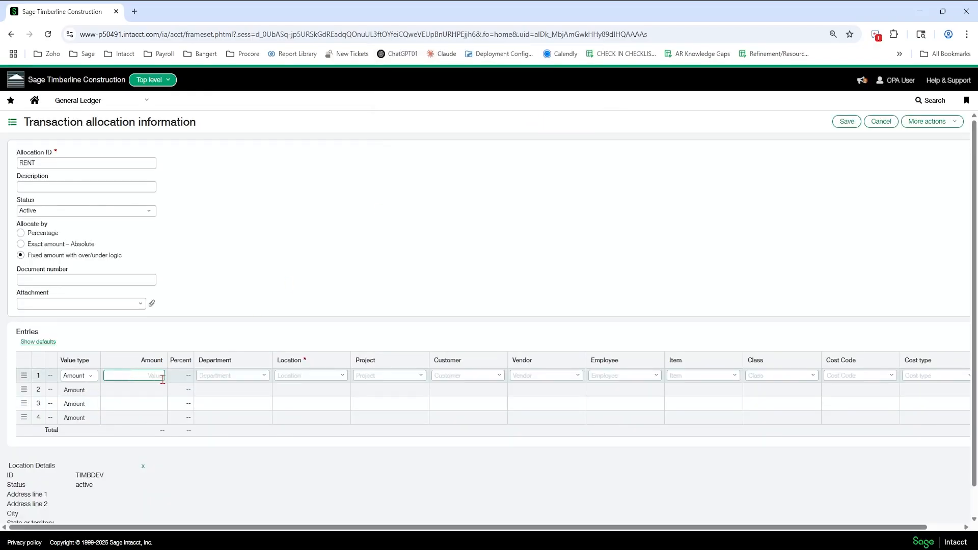
click(91, 377)
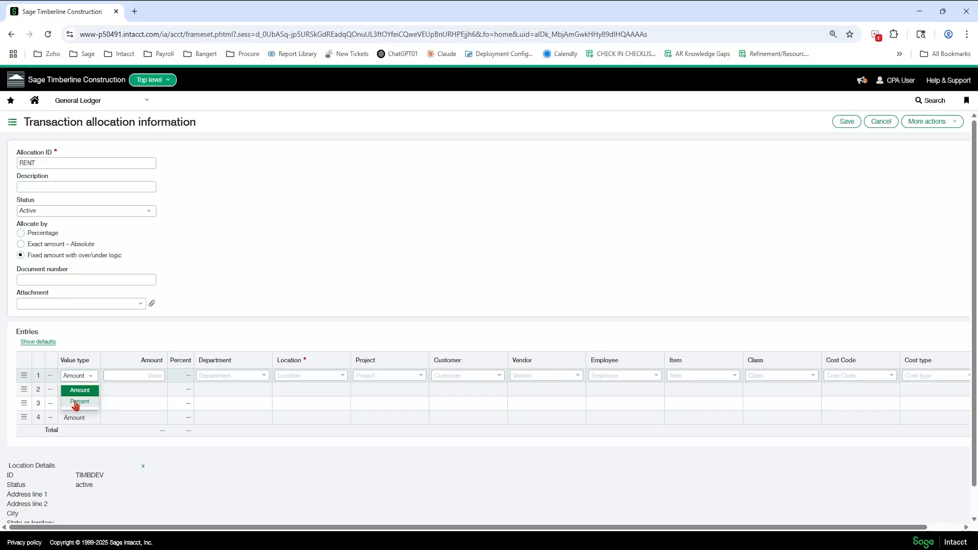
click(137, 374)
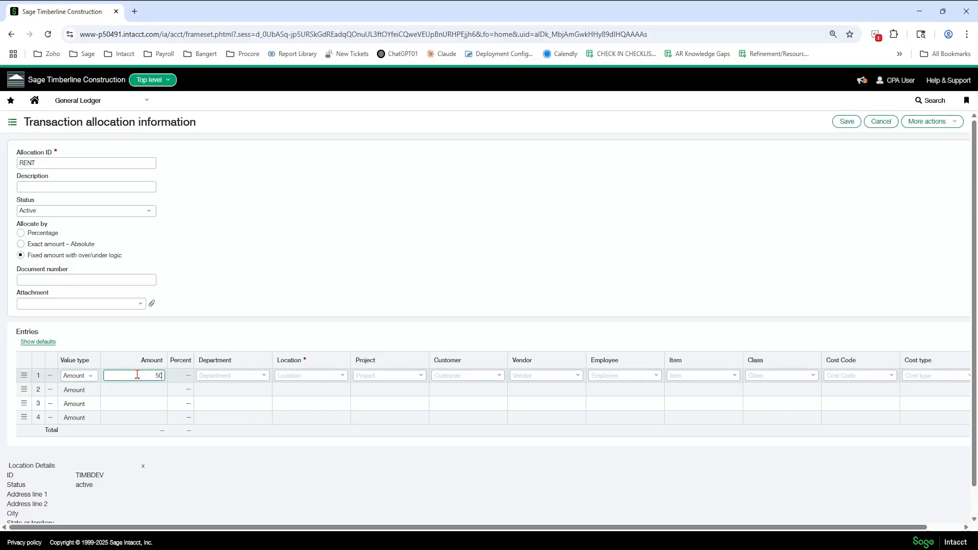
text(500)
click(254, 376)
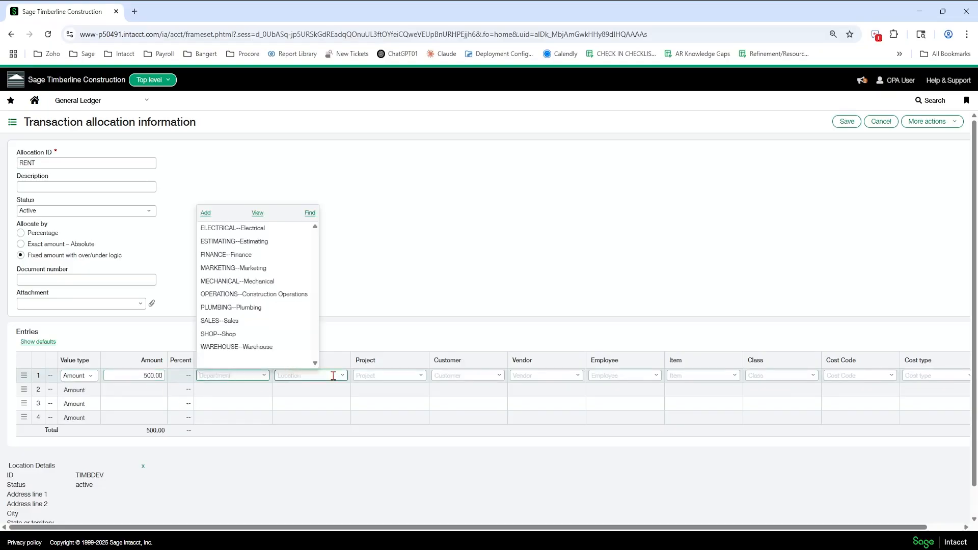
click(333, 376)
click(337, 345)
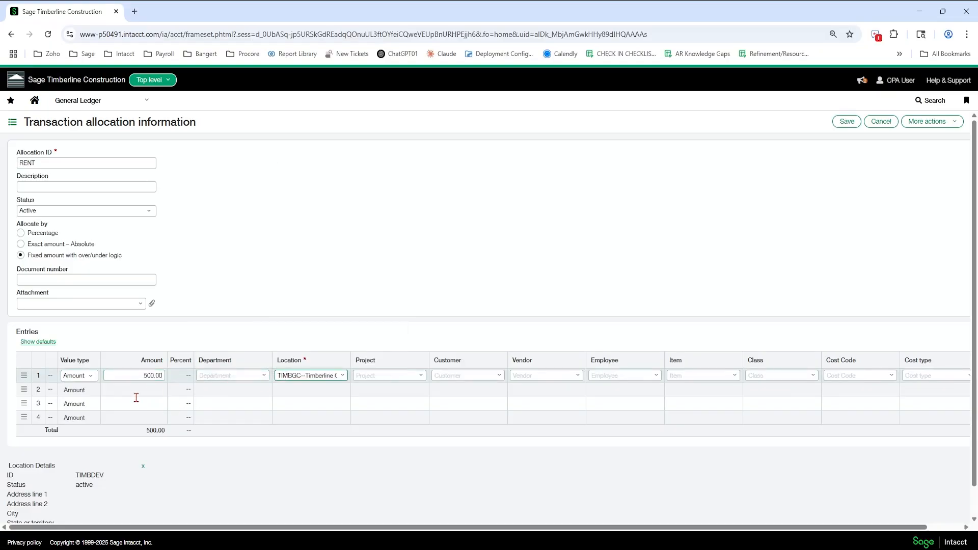
- Make the second entry a Percent value of 50 for the TIMBDEV--Timberline Development location
click(79, 391)
click(87, 390)
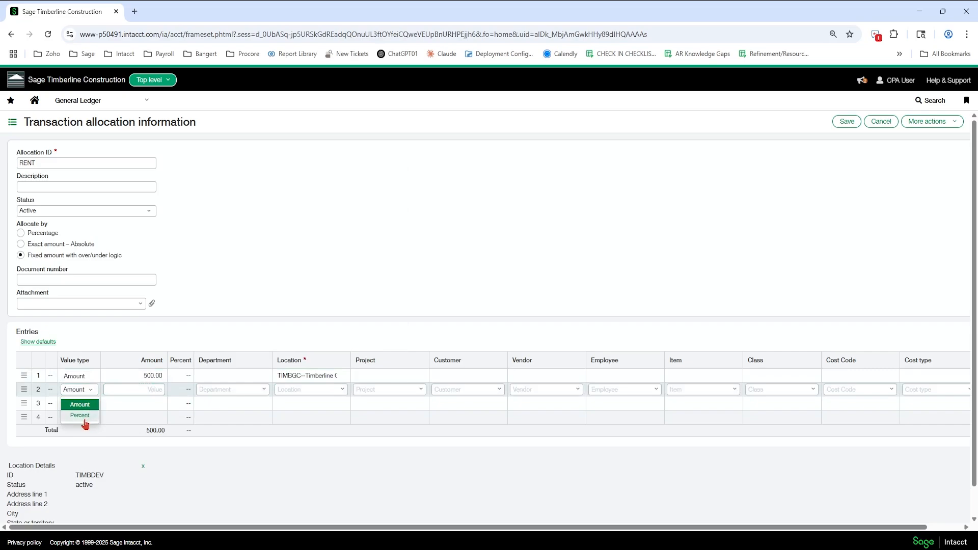
click(82, 416)
click(250, 390)
click(233, 390)
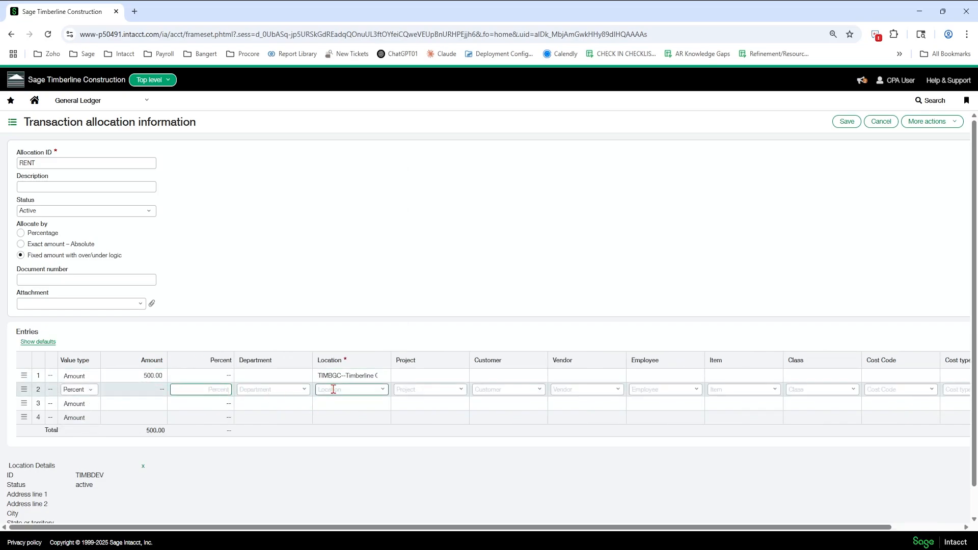
text(50)
click(521, 262)
click(383, 390)
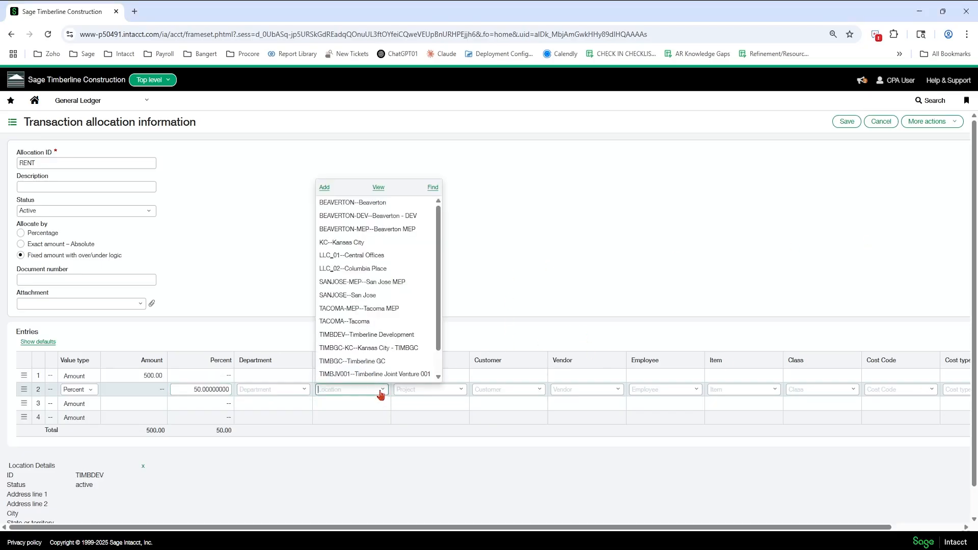
click(394, 334)
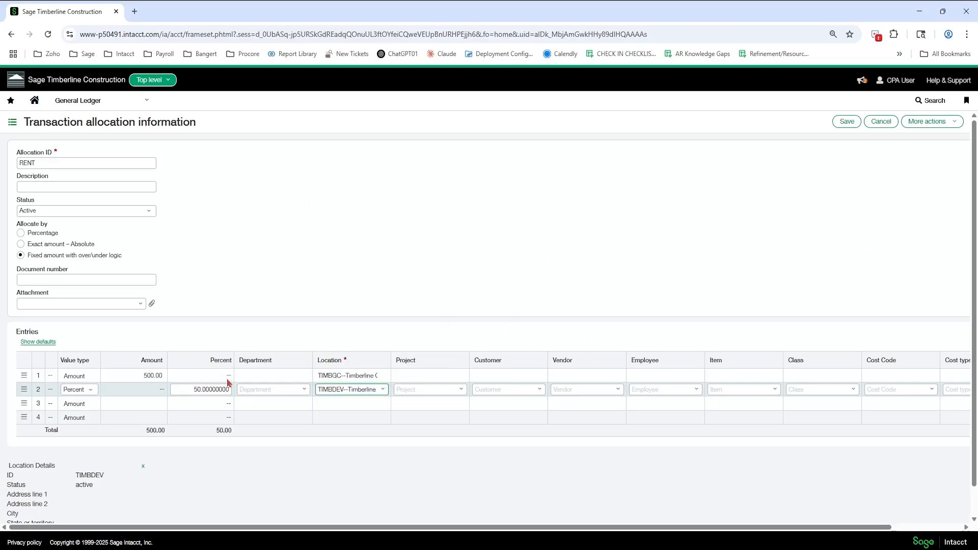
- Set up the third entry as a Percent value of 50 with the TIMBDEV--Timberline Development location
click(210, 405)
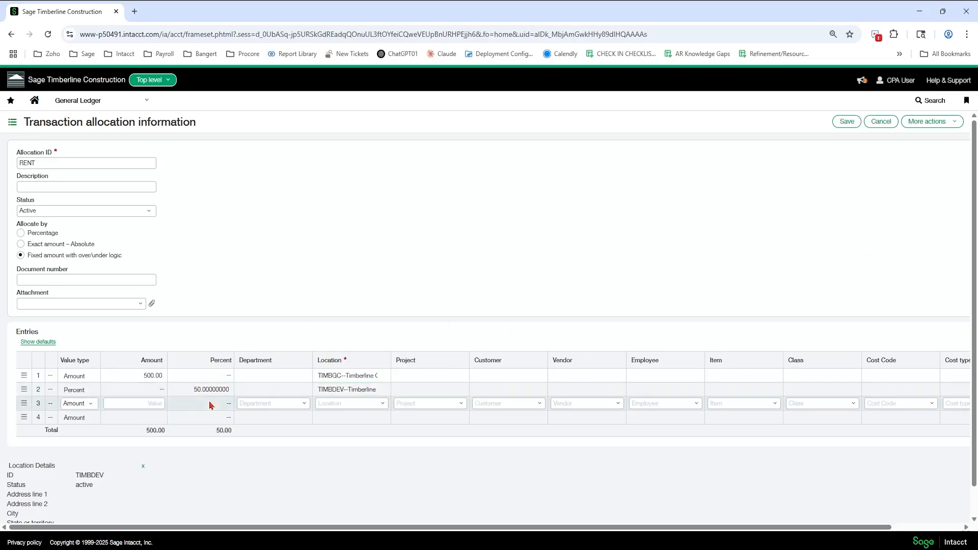
click(79, 403)
click(76, 429)
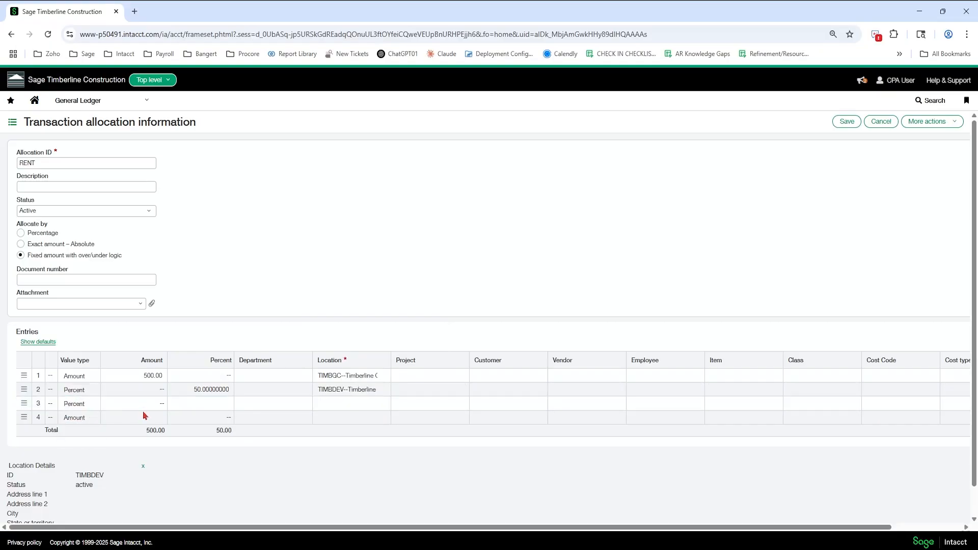
click(187, 405)
text(50)
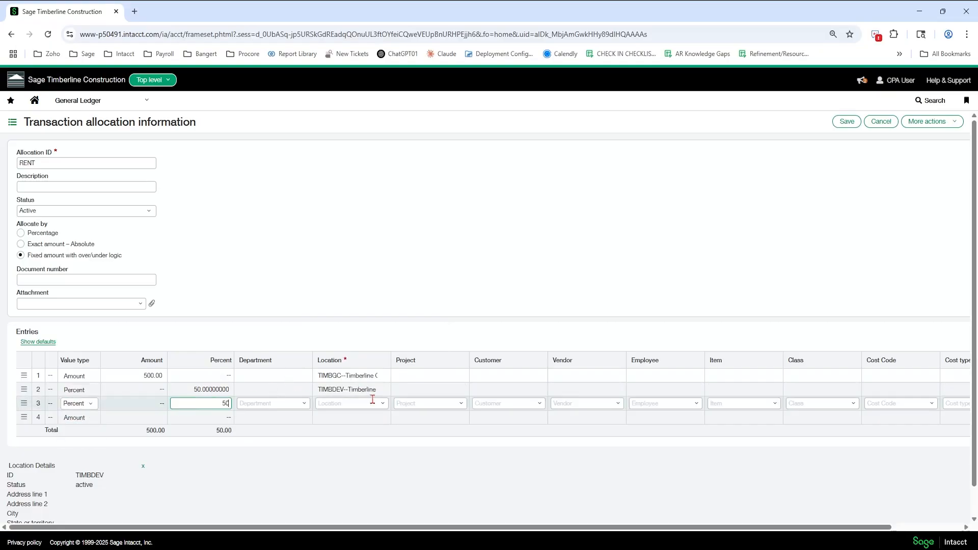
click(379, 406)
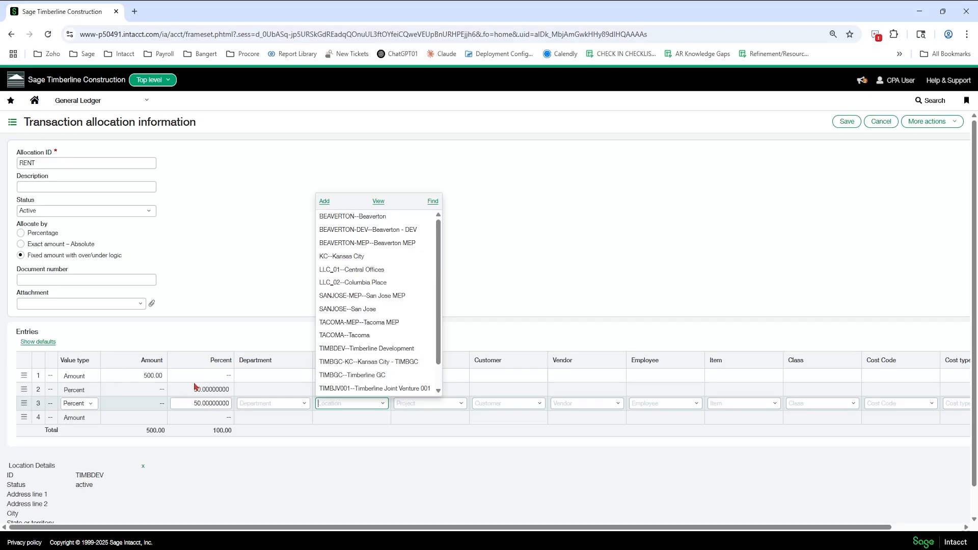
click(397, 349)
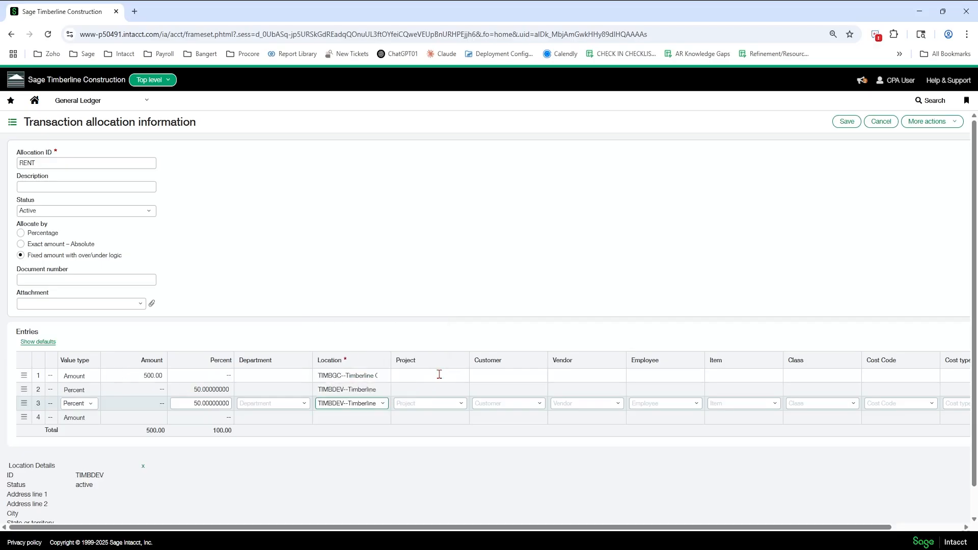
- Change the third entry's location to TIMBMGMT--Timberline Management, and discard the unsaved RENT allocation
click(382, 406)
scroll(382, 373, down, 1)
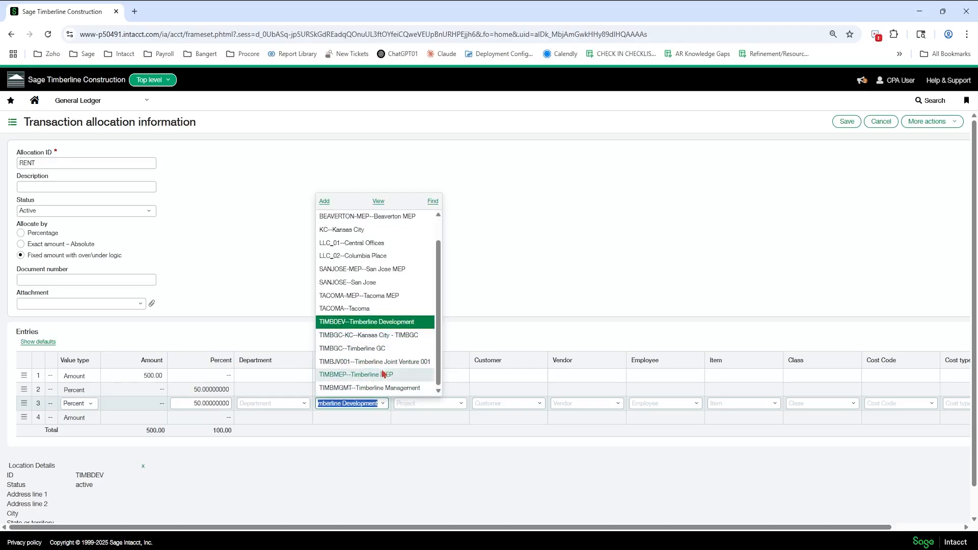
click(382, 390)
click(209, 391)
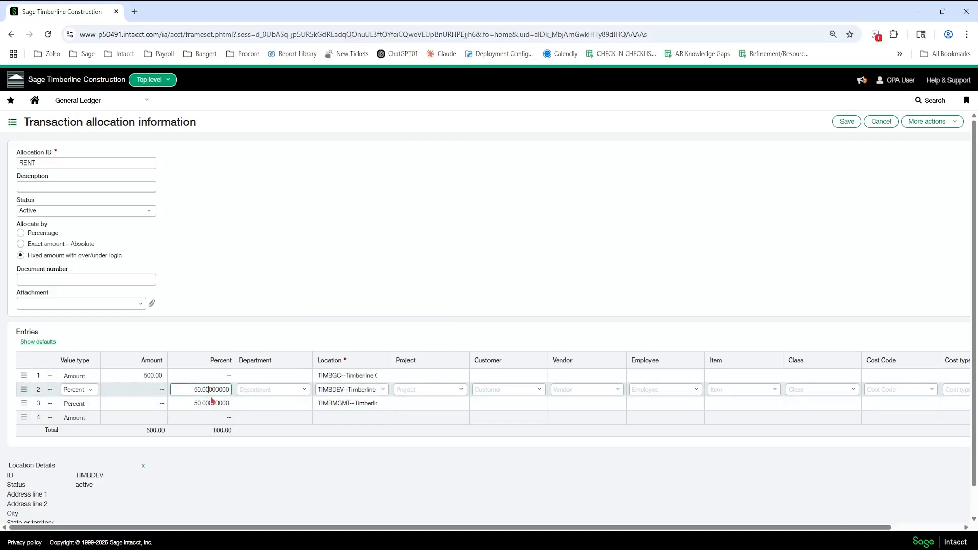
click(213, 403)
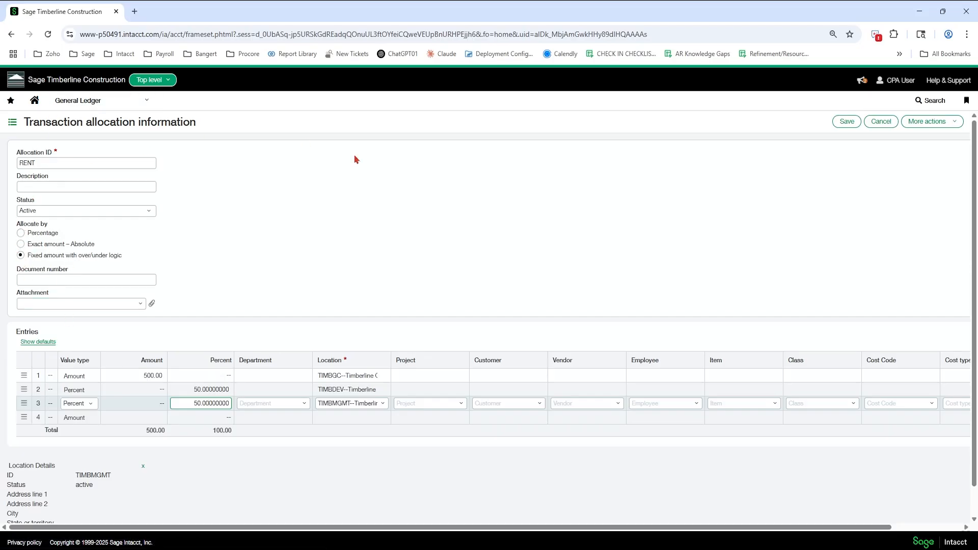
click(880, 122)
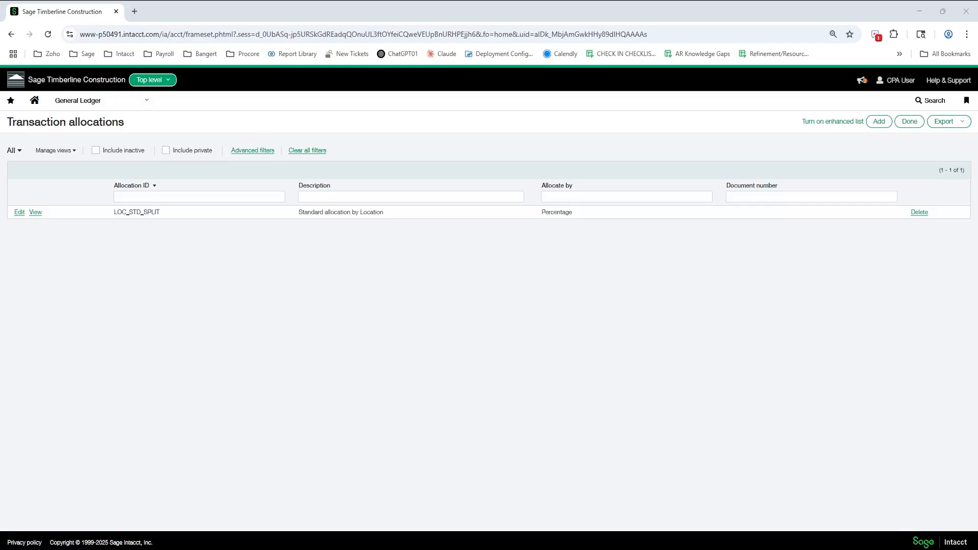
- Open the submitted Pac-West Electric bill from the Accounts Payable bills and view the allocation splits of its Utilities entry
click(76, 102)
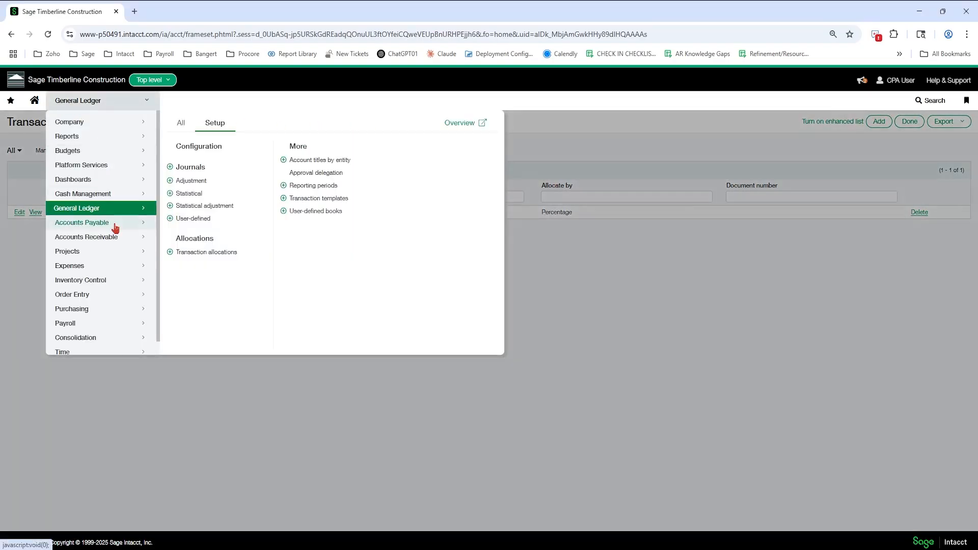
click(115, 225)
click(205, 201)
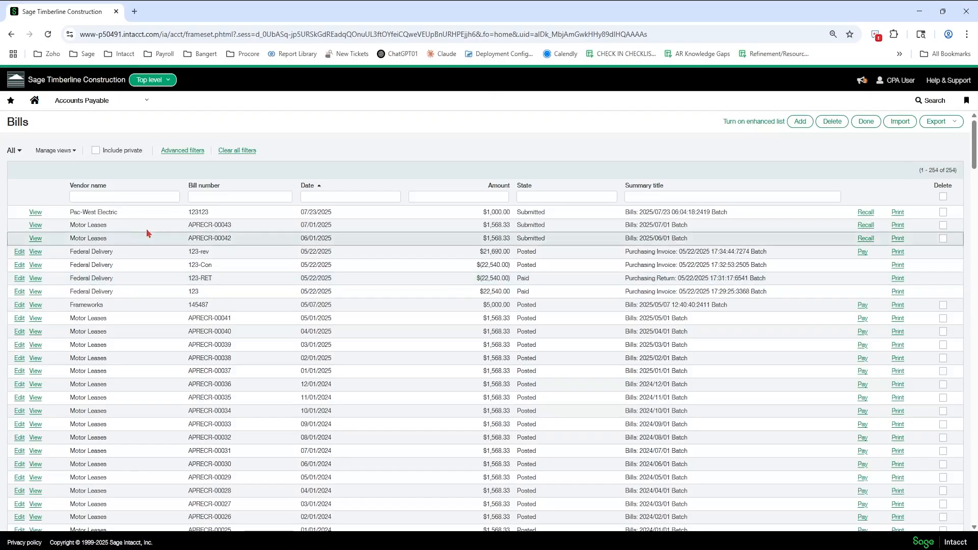
click(35, 224)
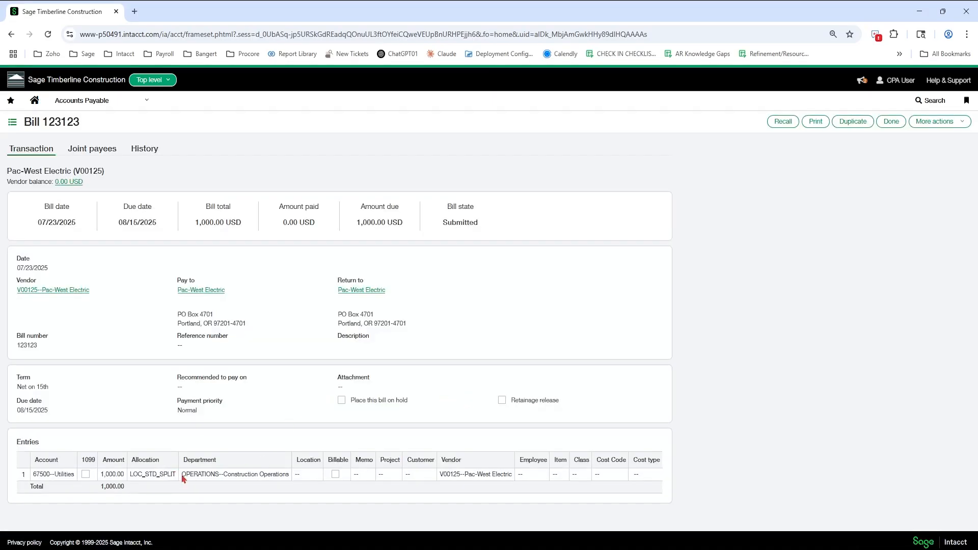
click(341, 487)
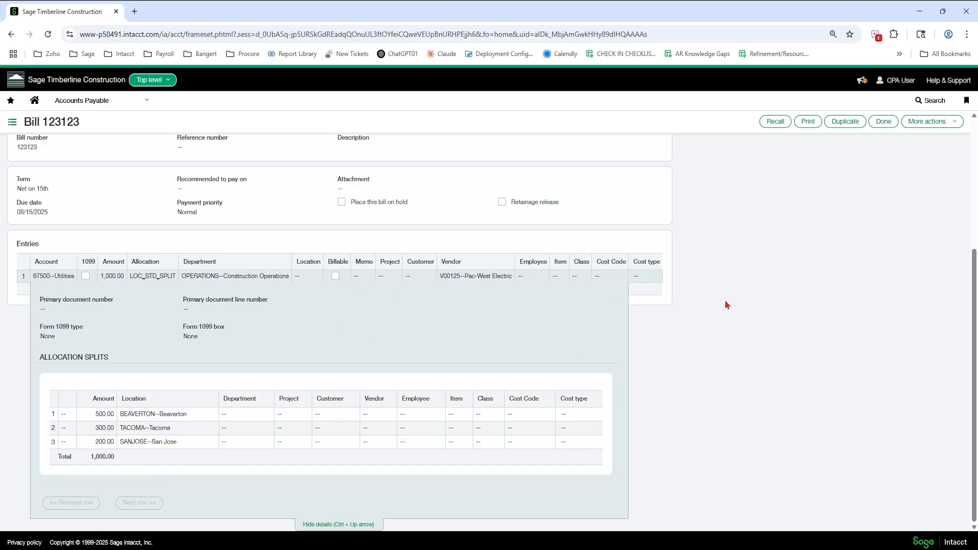
scroll(747, 269, up, 4)
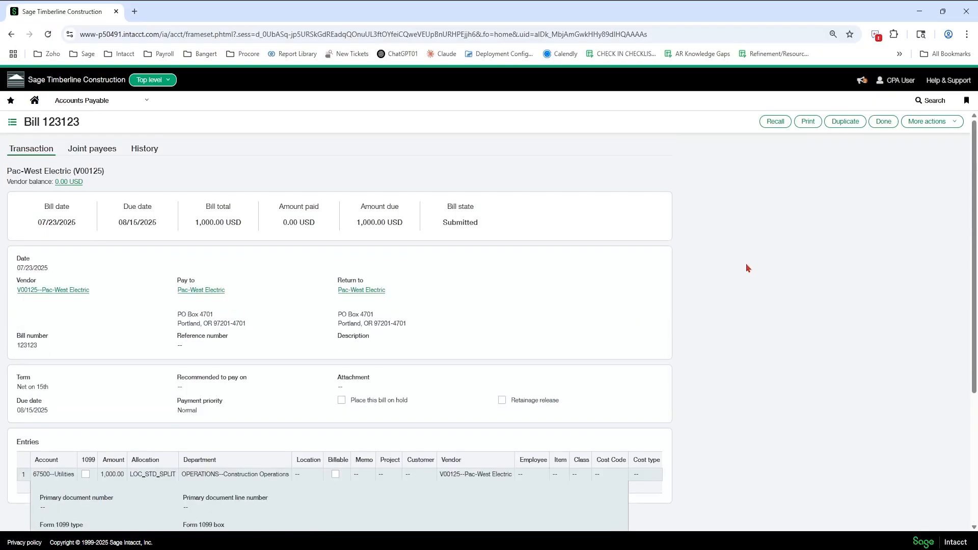